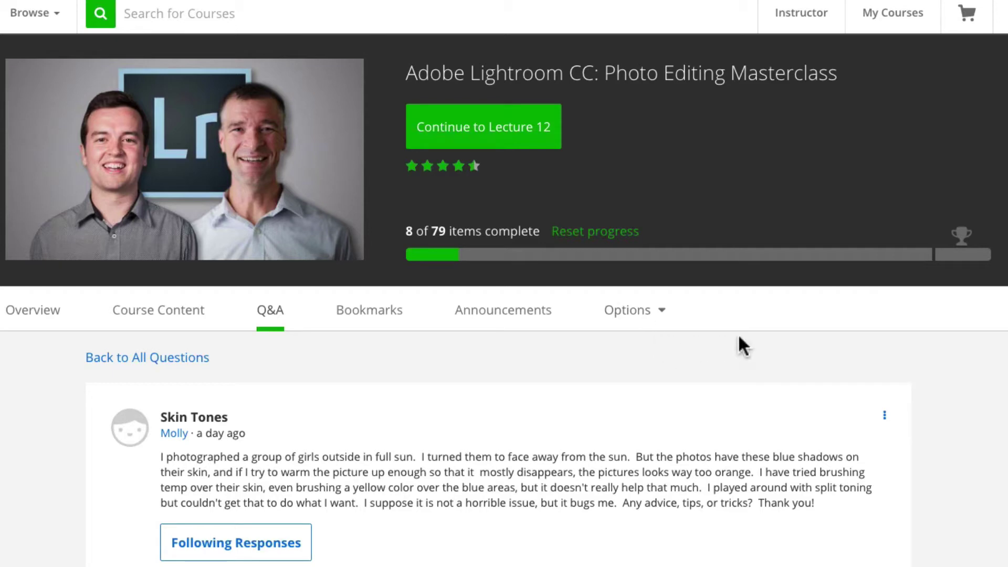
Scroll the Udemy Q&A thread to the bridal party photo, then switch over to Lightroom.
scroll(767, 360, down, 1)
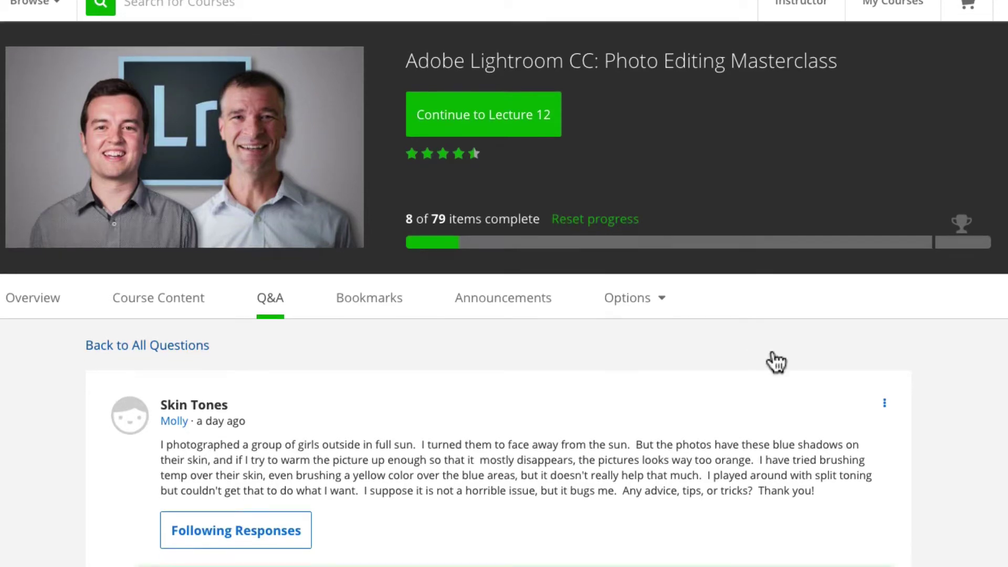
scroll(869, 420, down, 15)
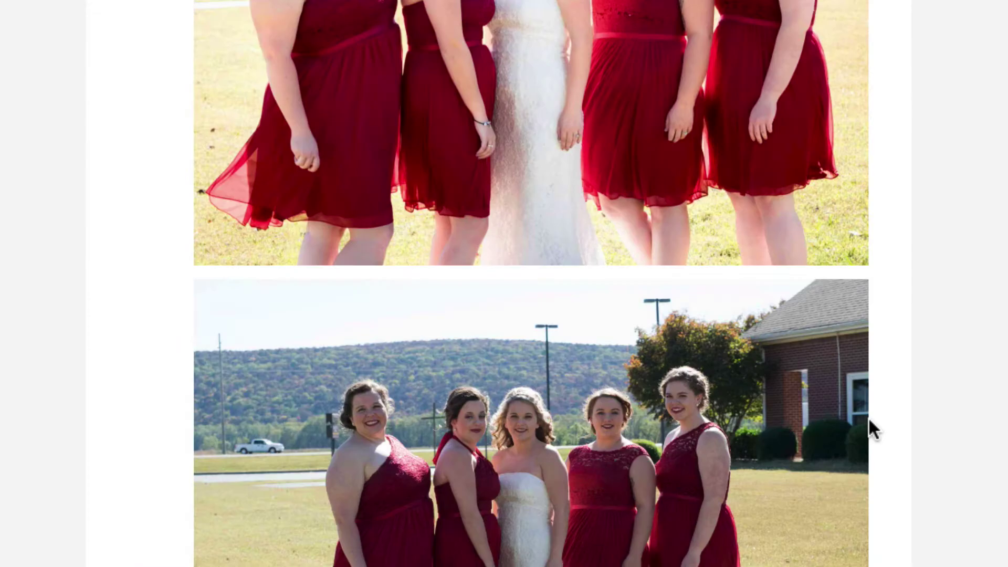
scroll(869, 421, up, 1)
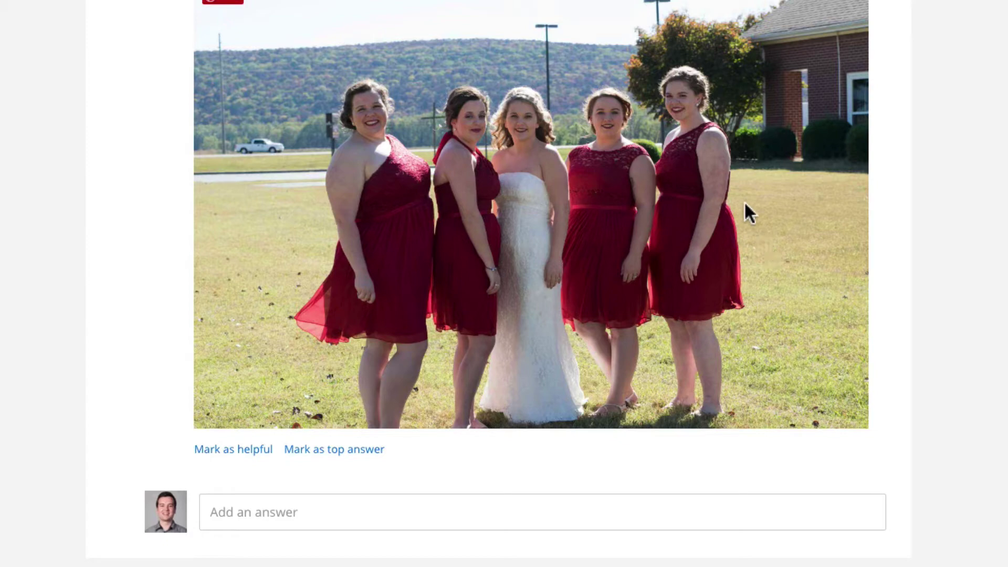
key(super+Tab)
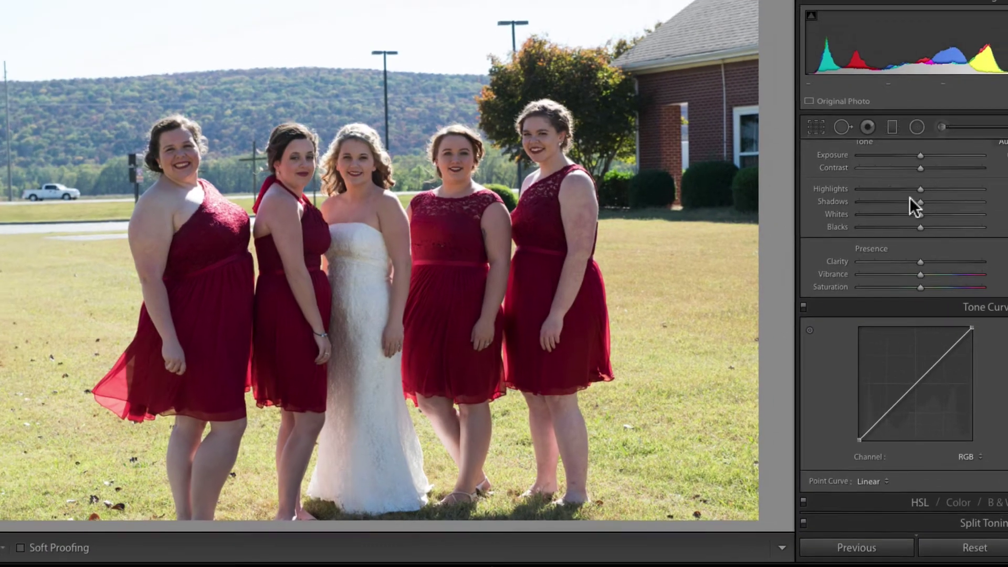
Sample the bride's white dress with the WB eyedropper repeatedly until it reads neutral.
scroll(910, 197, up, 4)
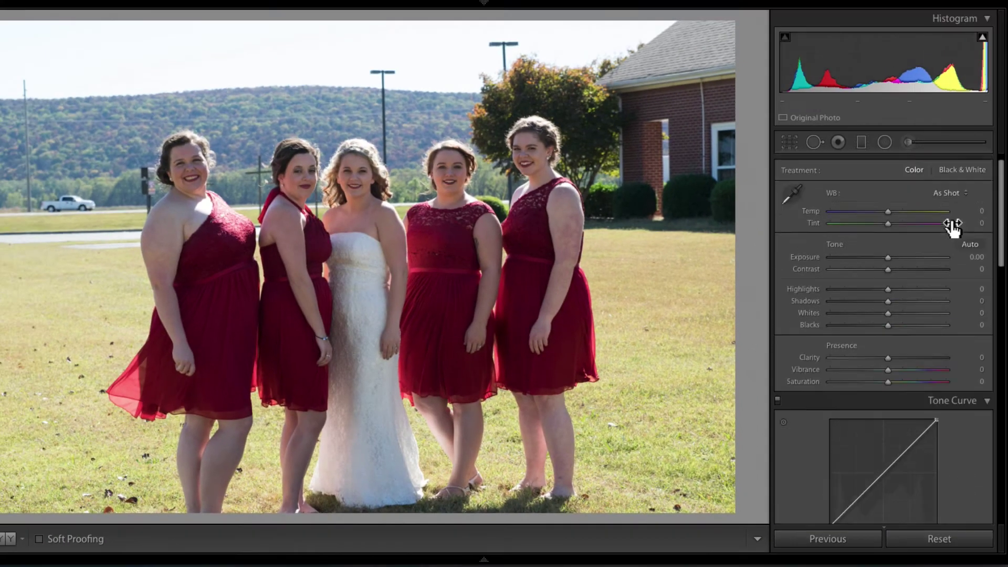
click(798, 208)
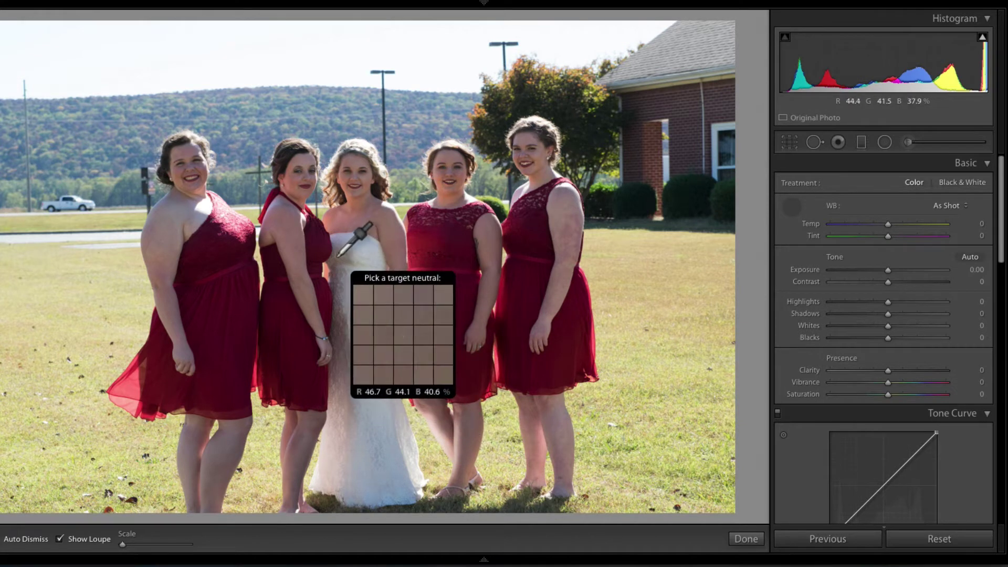
click(342, 319)
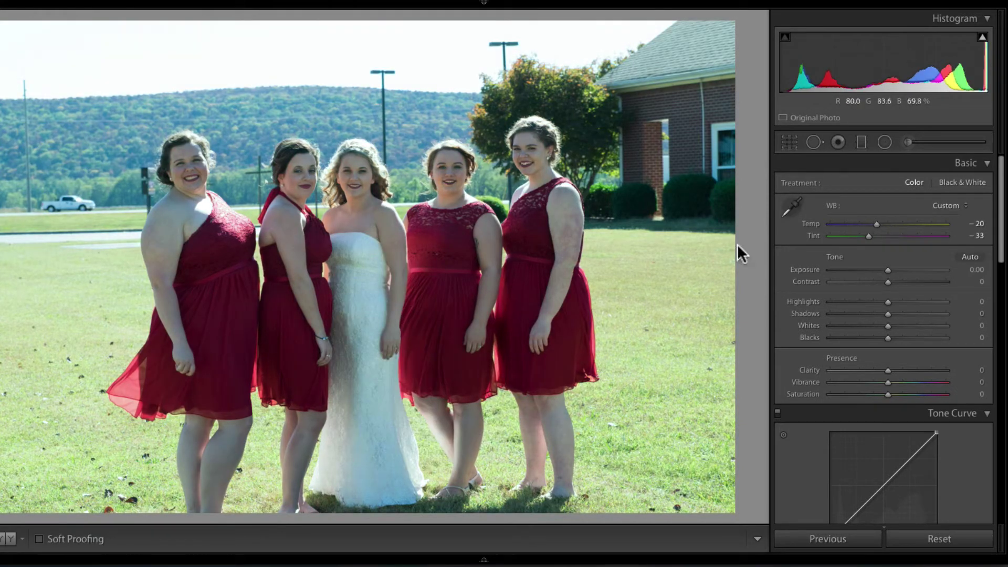
key(w)
click(344, 257)
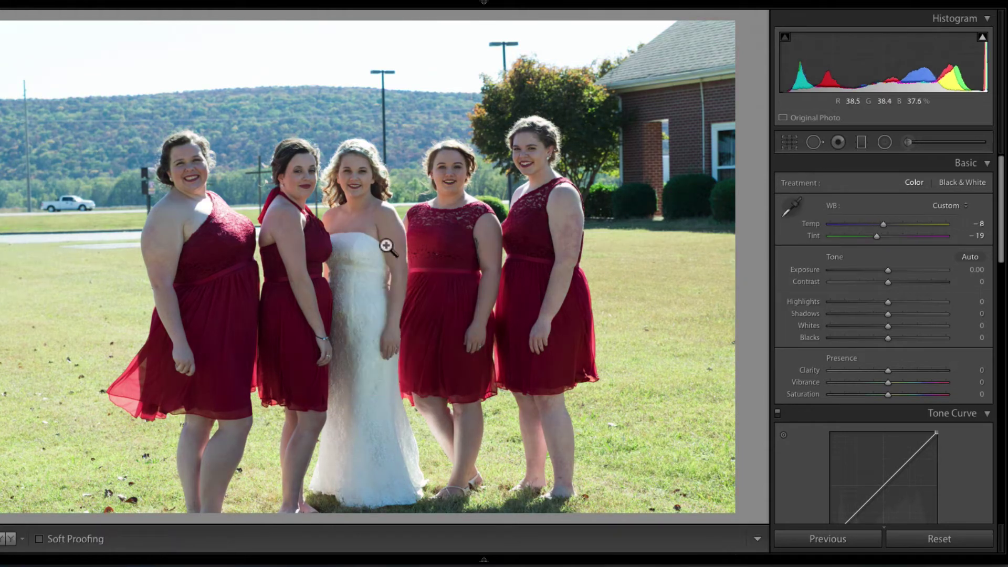
click(792, 207)
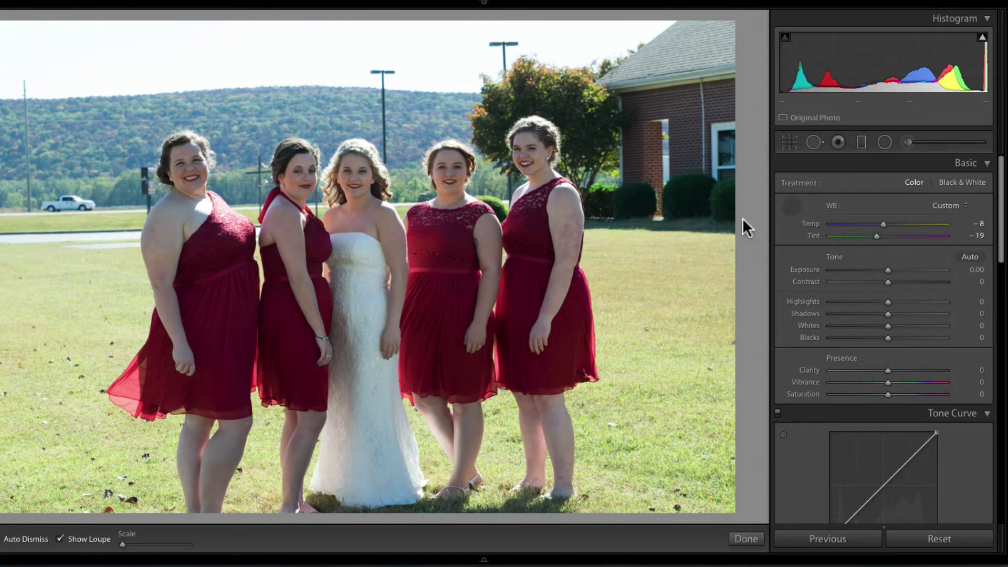
click(360, 298)
click(792, 206)
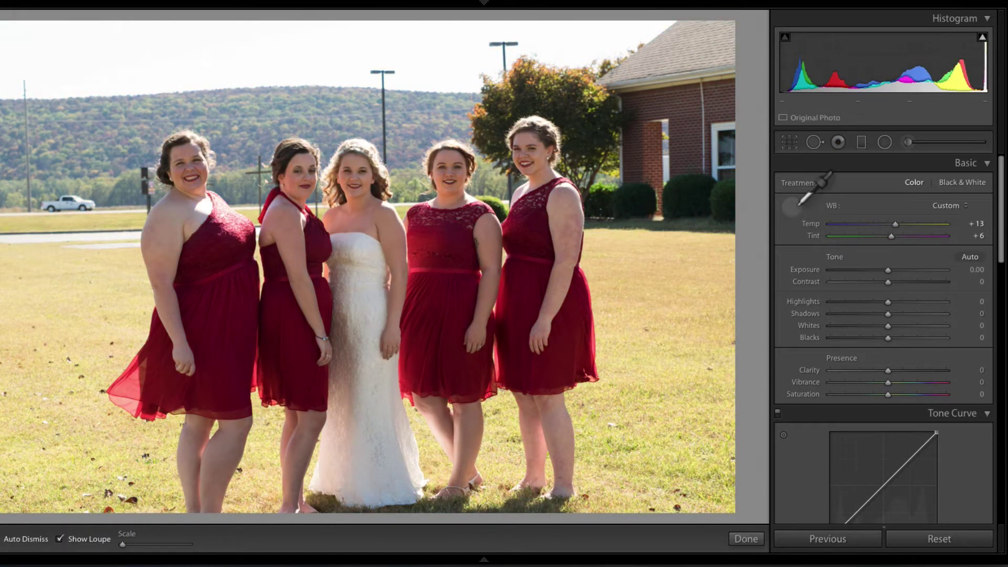
click(358, 285)
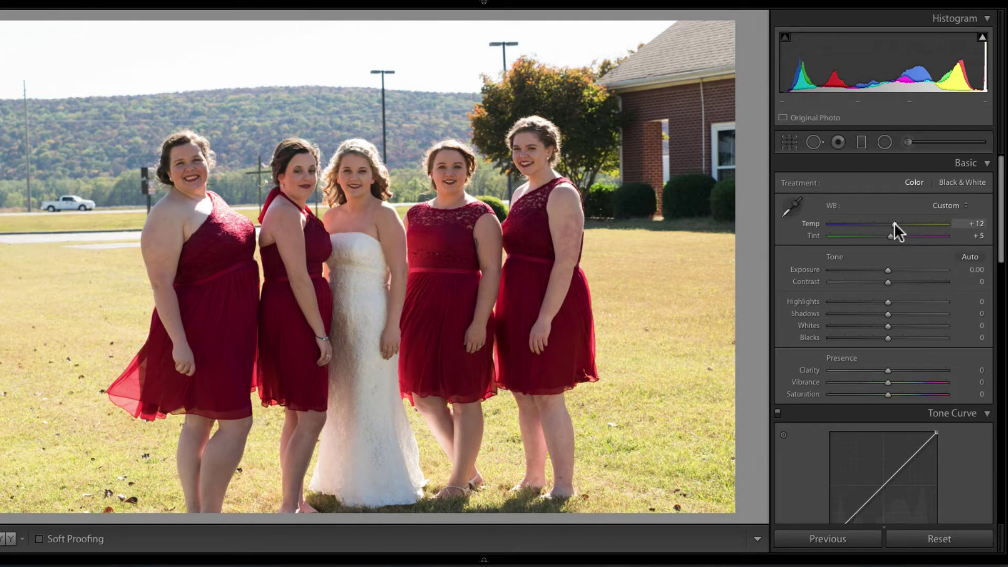
Nudge Temp to +7 and zoom in on the bride's face to check skin tones.
key(Down)
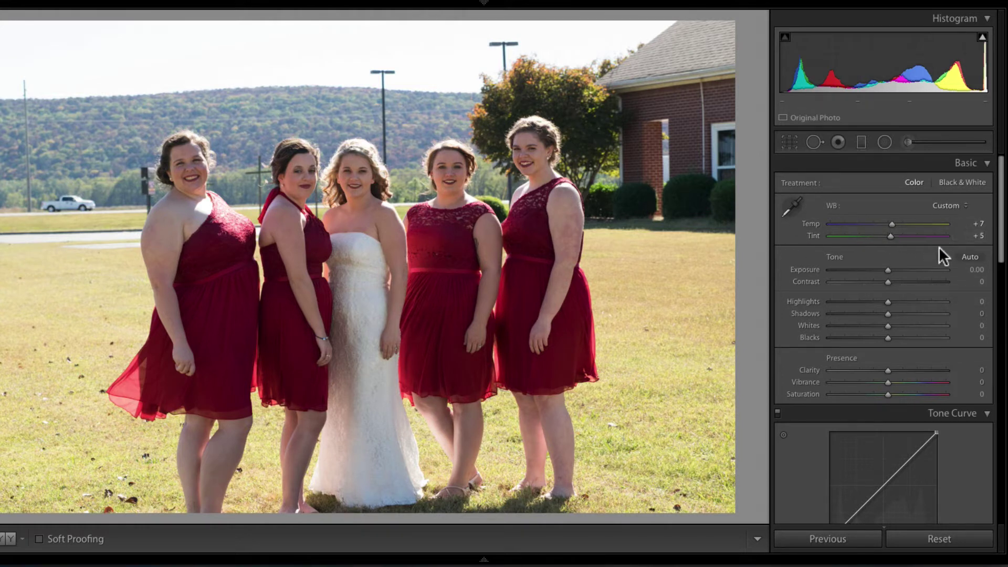
click(365, 184)
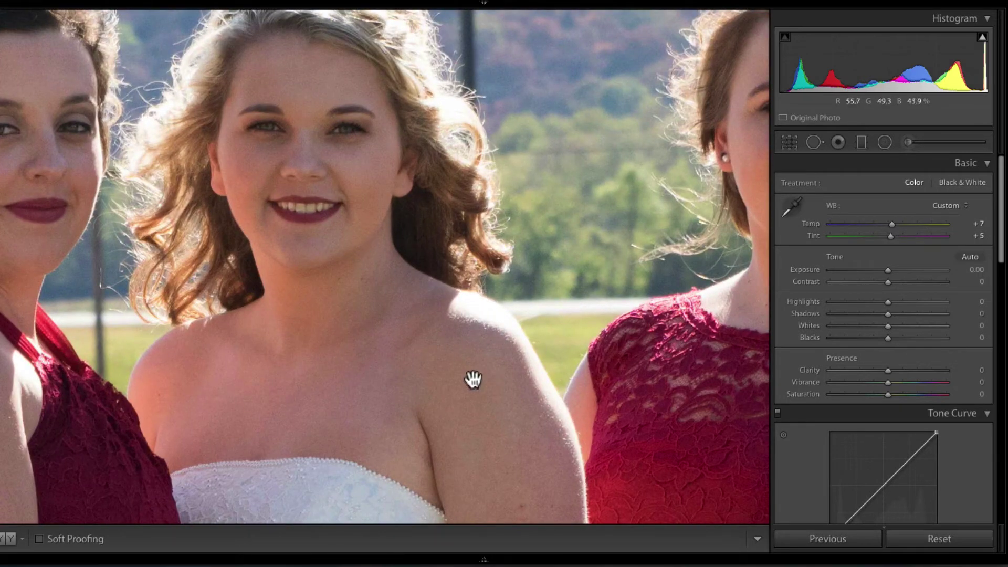
click(495, 353)
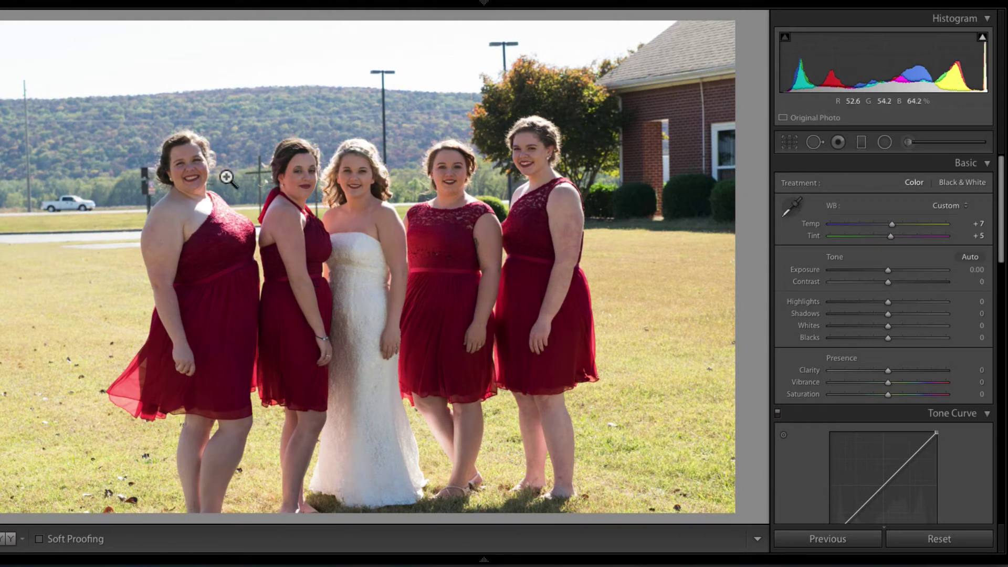
Set Shadows +55, Highlights -18 and Blacks -10, keeping Whites reset at 0.
mouse_move(1002, 223)
mouse_down()
mouse_move(1002, 250)
mouse_move(1003, 223)
mouse_up()
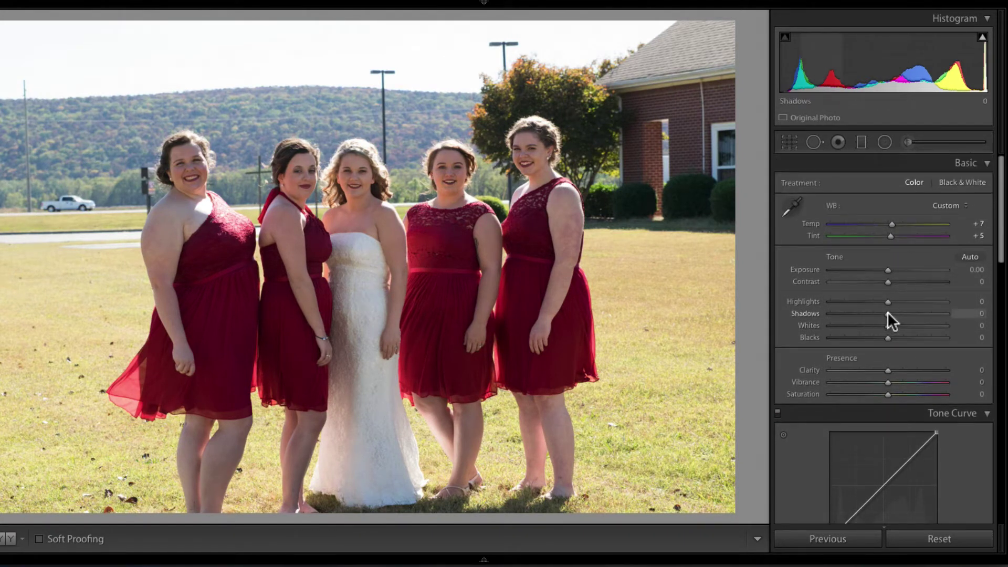
mouse_move(888, 313)
mouse_down()
mouse_move(932, 310)
mouse_move(866, 302)
mouse_move(875, 302)
mouse_move(874, 325)
mouse_move(906, 329)
mouse_move(875, 326)
mouse_up()
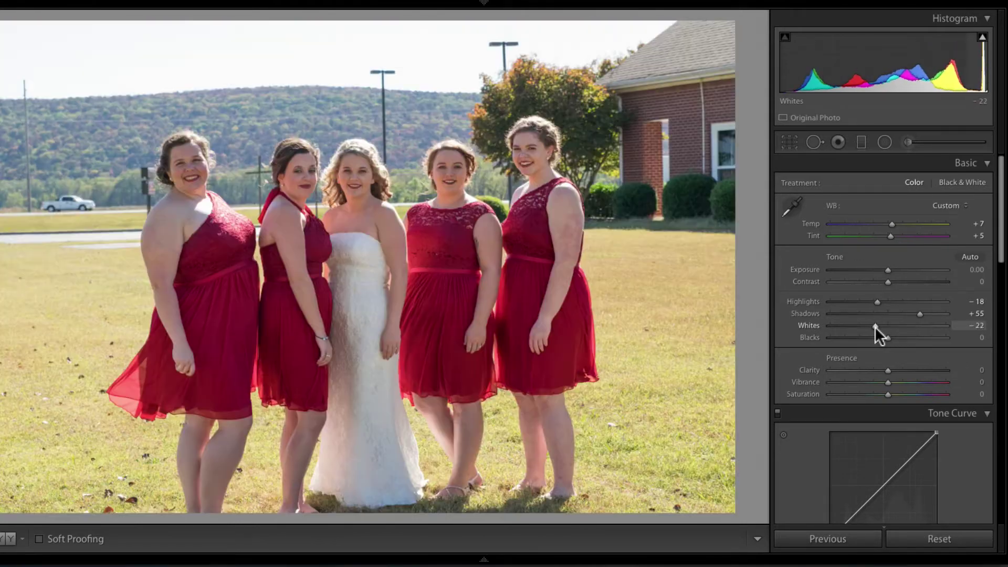
double_click(809, 325)
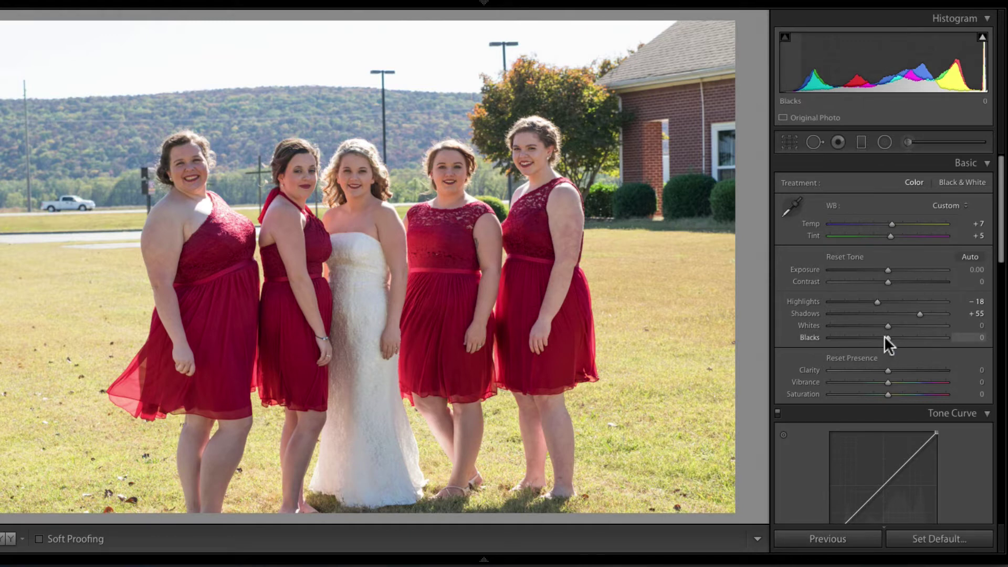
mouse_move(887, 338)
mouse_down()
mouse_move(912, 339)
mouse_move(864, 338)
mouse_move(882, 339)
mouse_up()
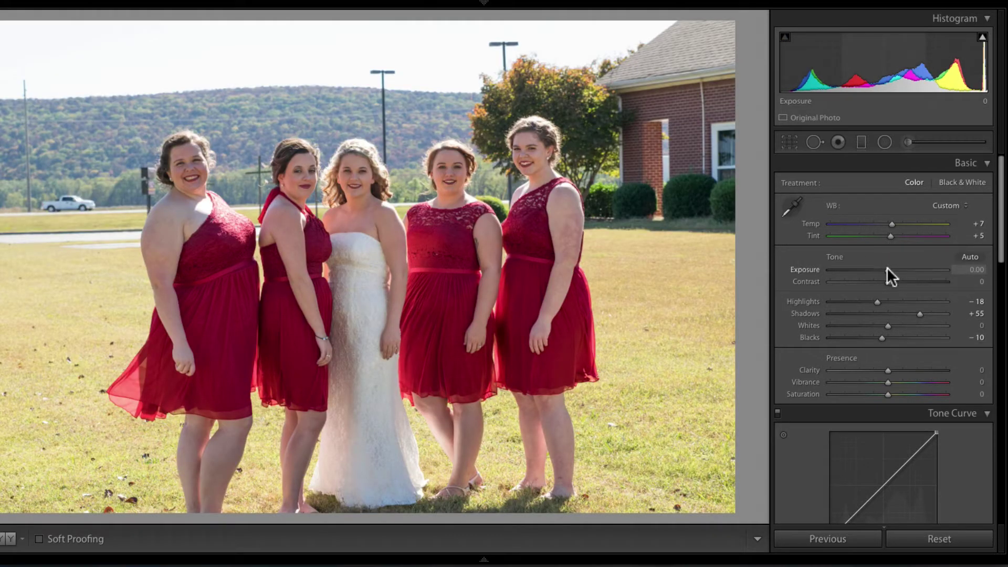
Crop inward around the five women, trimming sky and grass at the original aspect ratio.
click(787, 142)
drag(738, 21, 696, 63)
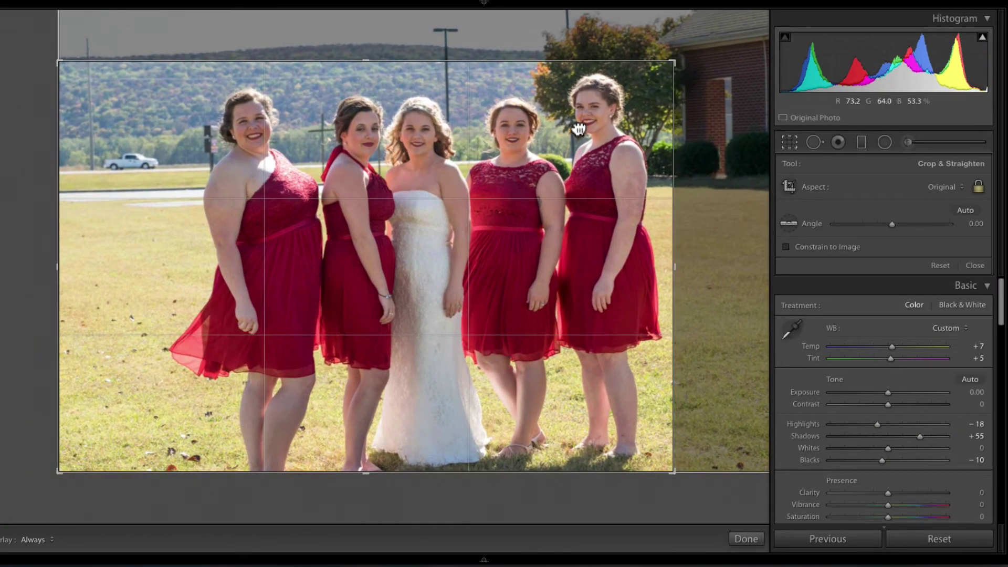
drag(577, 129, 556, 139)
drag(676, 65, 660, 72)
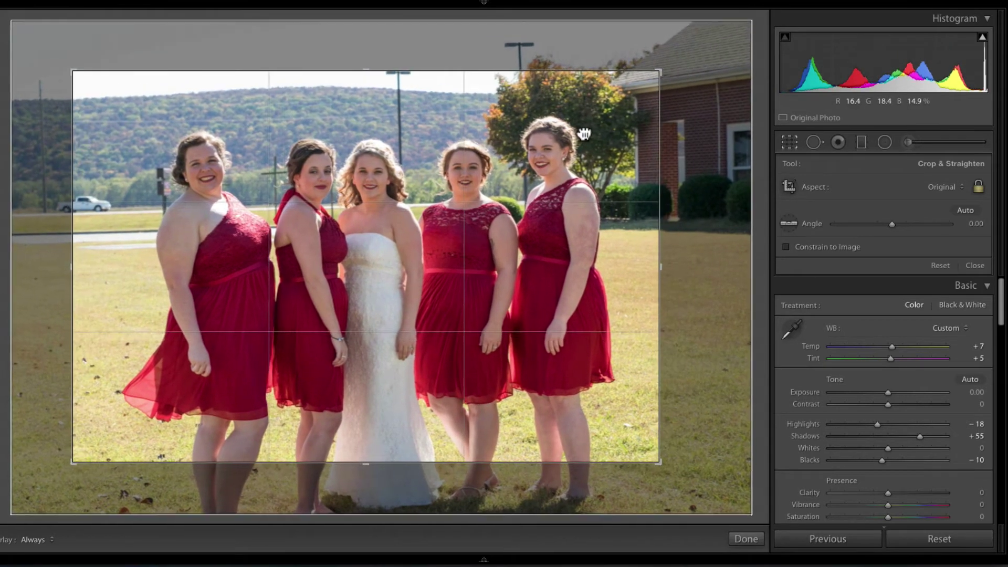
drag(592, 142, 592, 129)
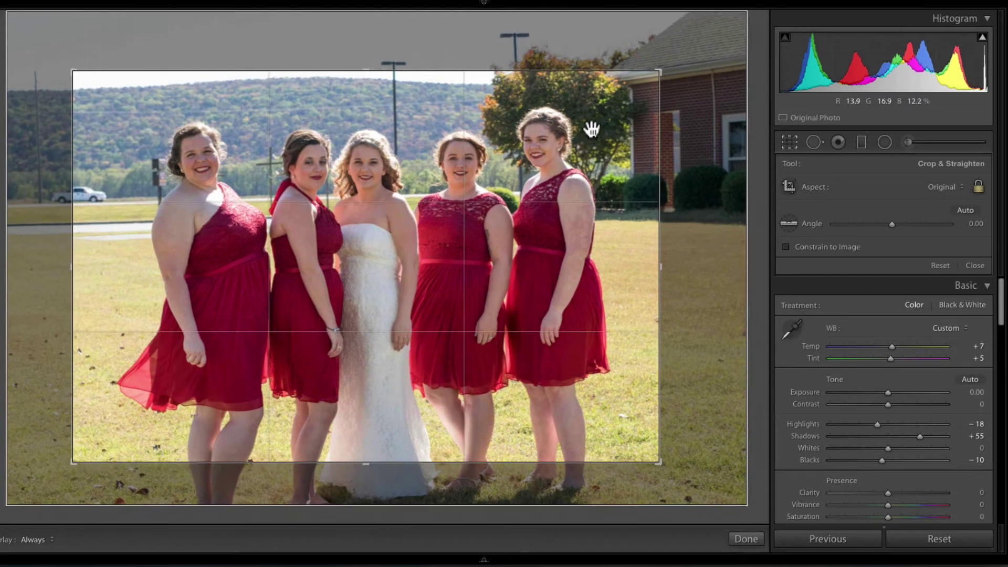
key(Return)
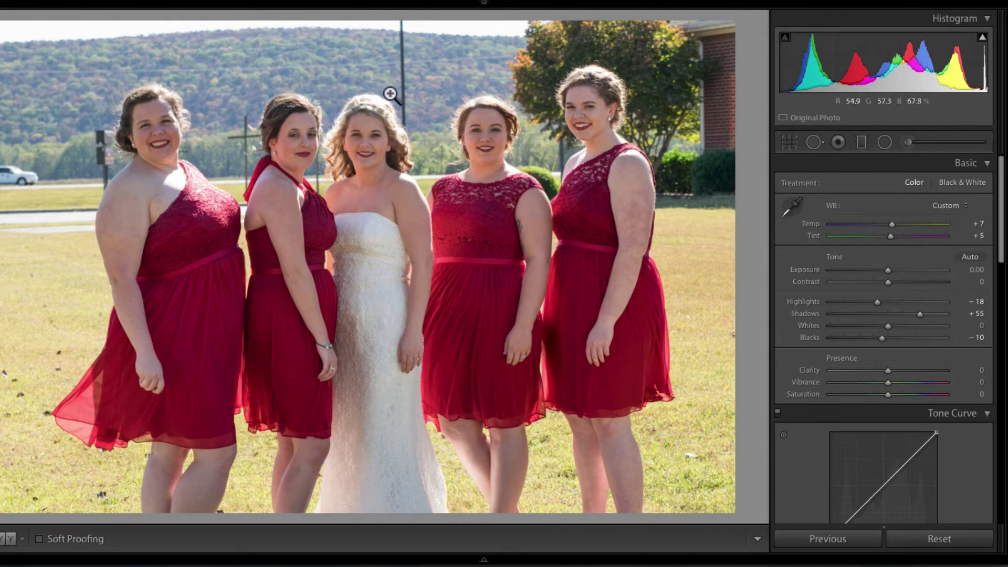
Draw a graduated filter down from above the heads, shift it lower, and show its red mask.
click(906, 142)
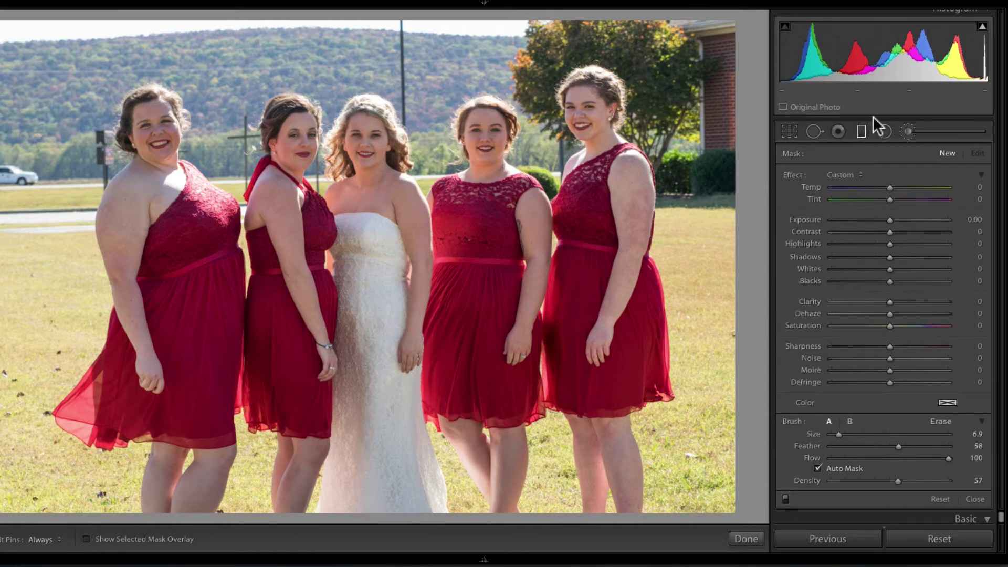
click(862, 132)
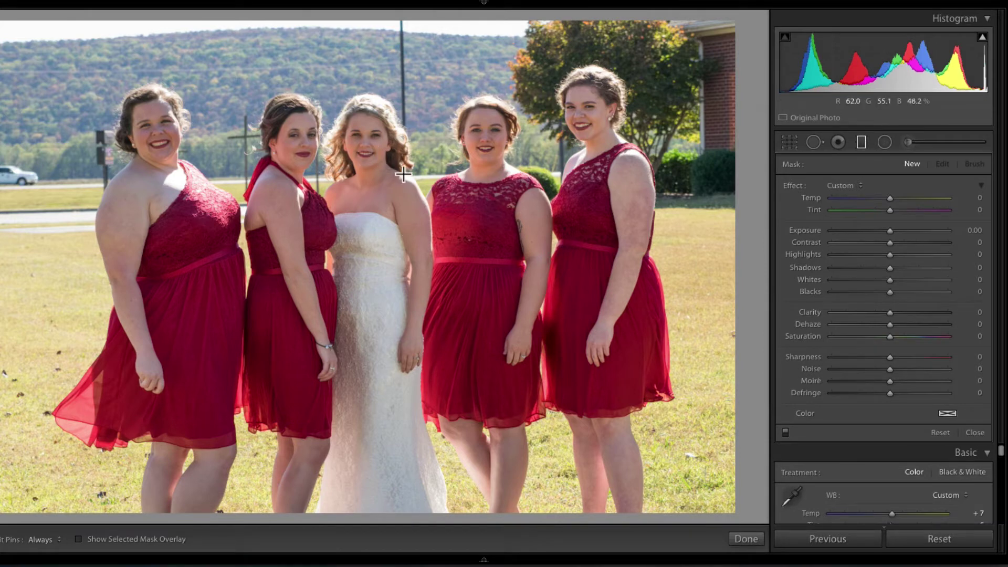
drag(384, 121, 378, 483)
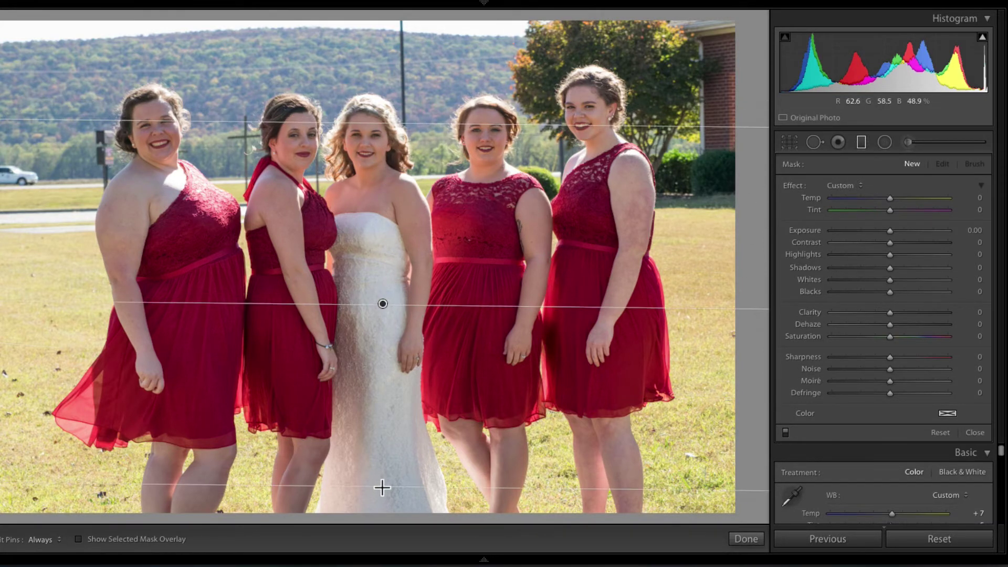
drag(380, 301, 367, 390)
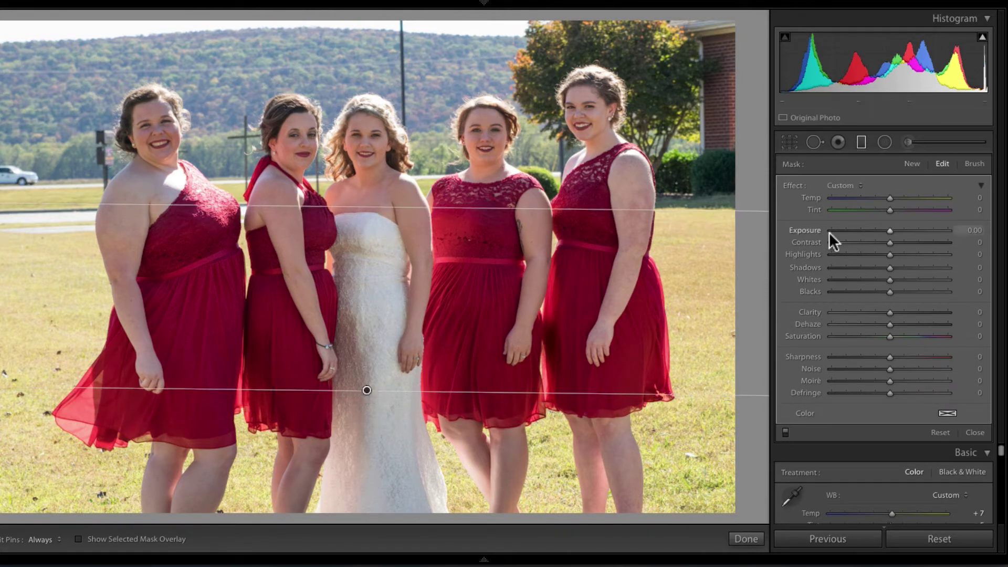
click(78, 540)
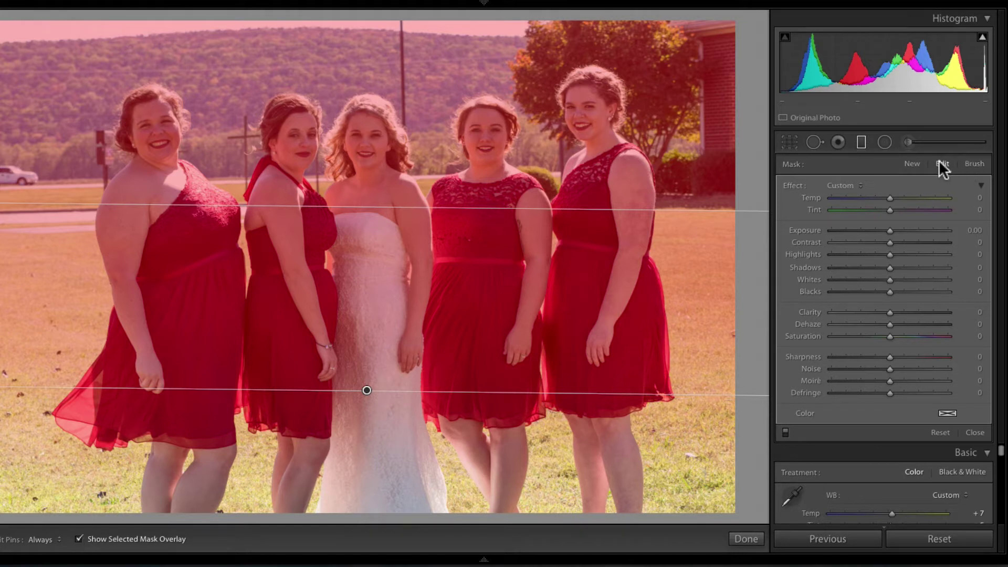
Erase the filter mask off the right bridesmaid's dress with a size 13 brush, then hide the overlay.
click(971, 162)
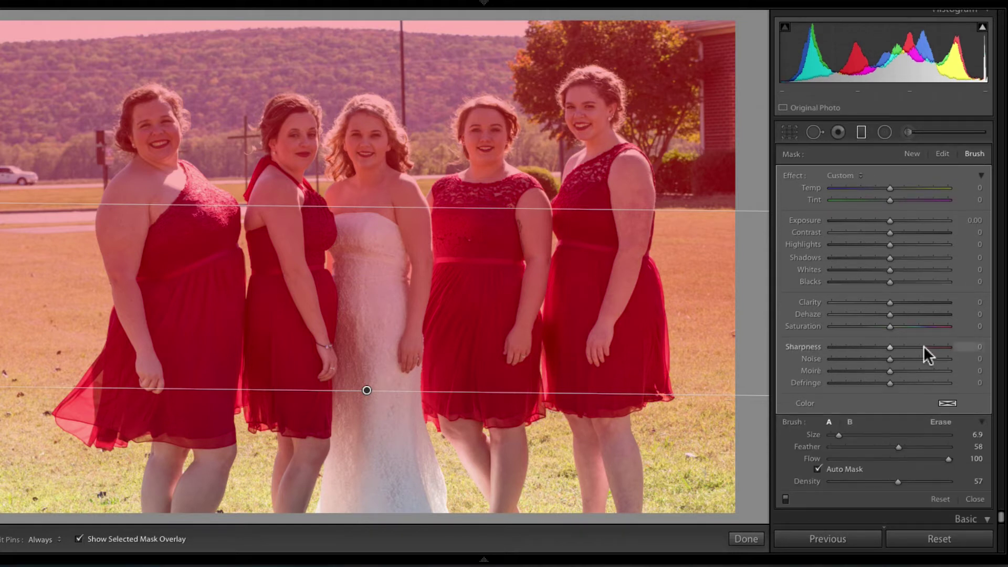
click(941, 423)
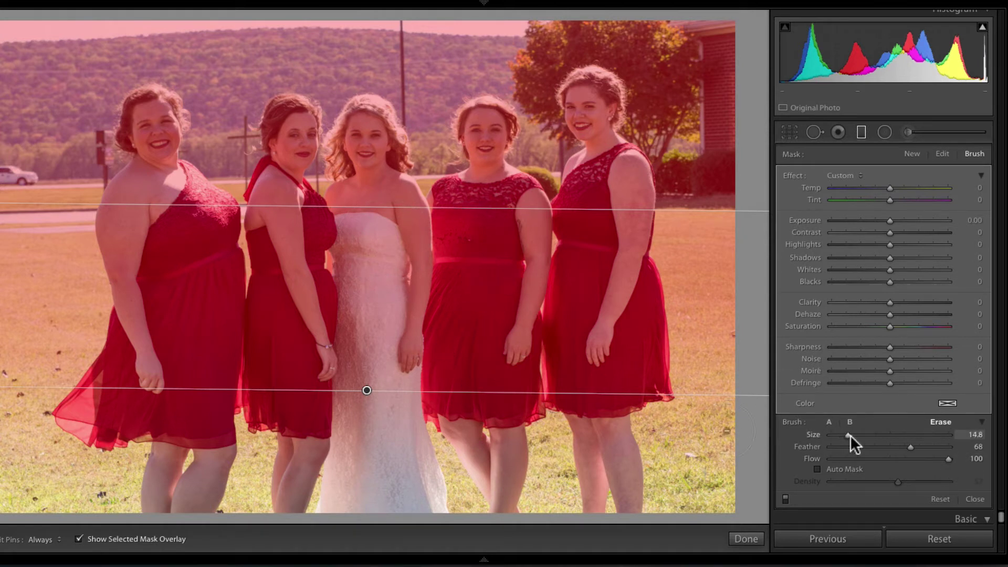
drag(849, 434, 846, 435)
mouse_move(579, 218)
mouse_down()
mouse_move(566, 454)
mouse_move(616, 235)
mouse_move(617, 384)
mouse_move(629, 214)
mouse_move(594, 96)
mouse_move(598, 140)
mouse_move(559, 316)
mouse_move(629, 265)
mouse_move(636, 364)
mouse_move(634, 289)
mouse_move(644, 353)
mouse_move(580, 364)
mouse_move(561, 291)
mouse_move(541, 347)
mouse_move(577, 390)
mouse_move(611, 474)
mouse_up()
key(h)
key(h)
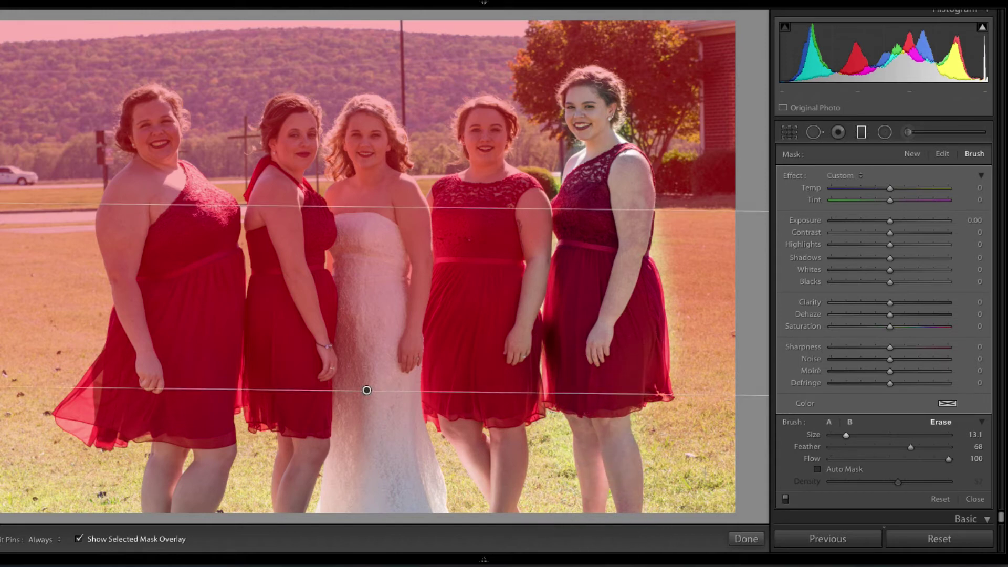
click(79, 539)
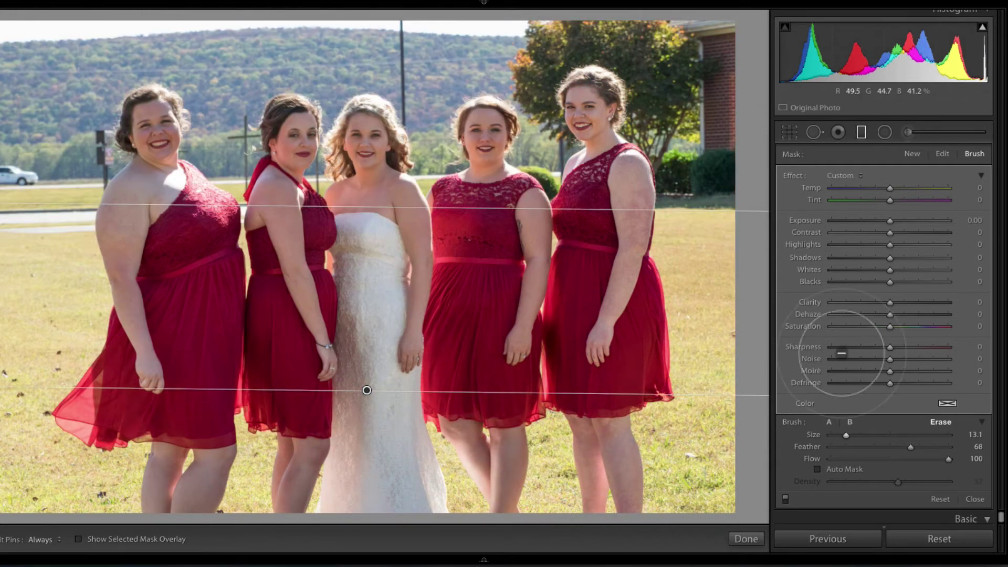
Set the graduated filter's Temp to -10 and Tint to -19, then turn the red mask overlay back on.
mouse_move(884, 187)
mouse_down()
mouse_move(861, 197)
mouse_move(879, 198)
mouse_up()
click(882, 187)
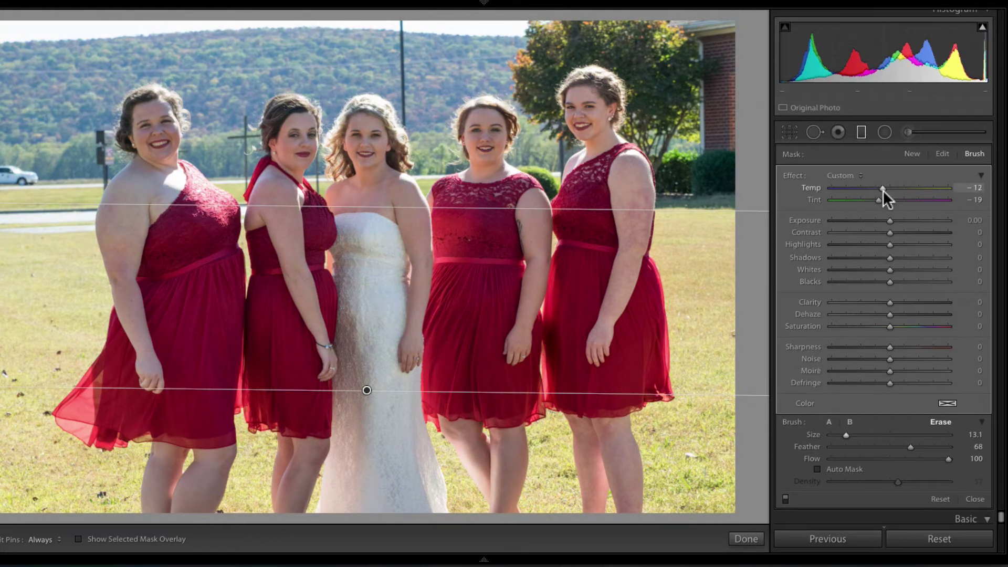
drag(884, 190, 886, 190)
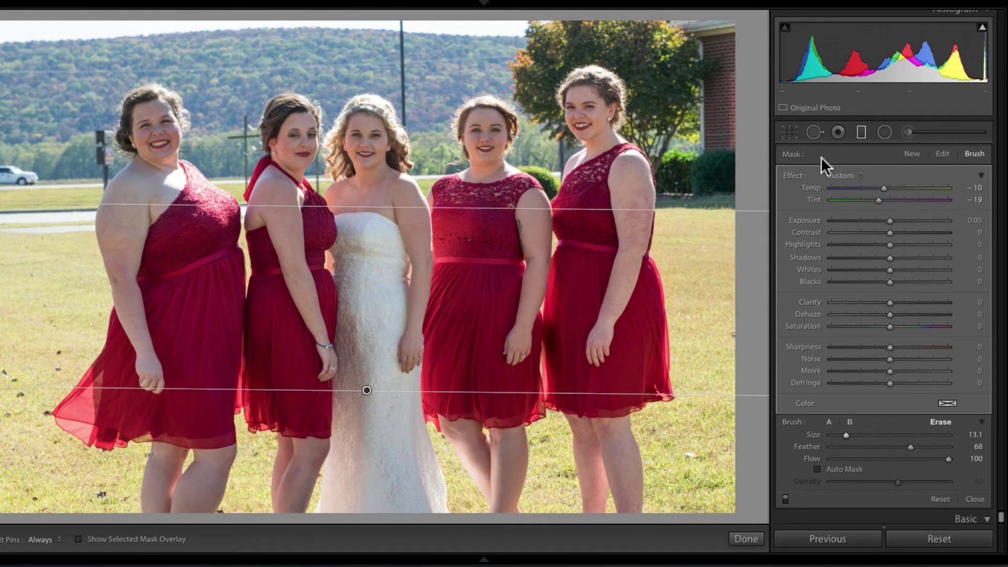
key(h)
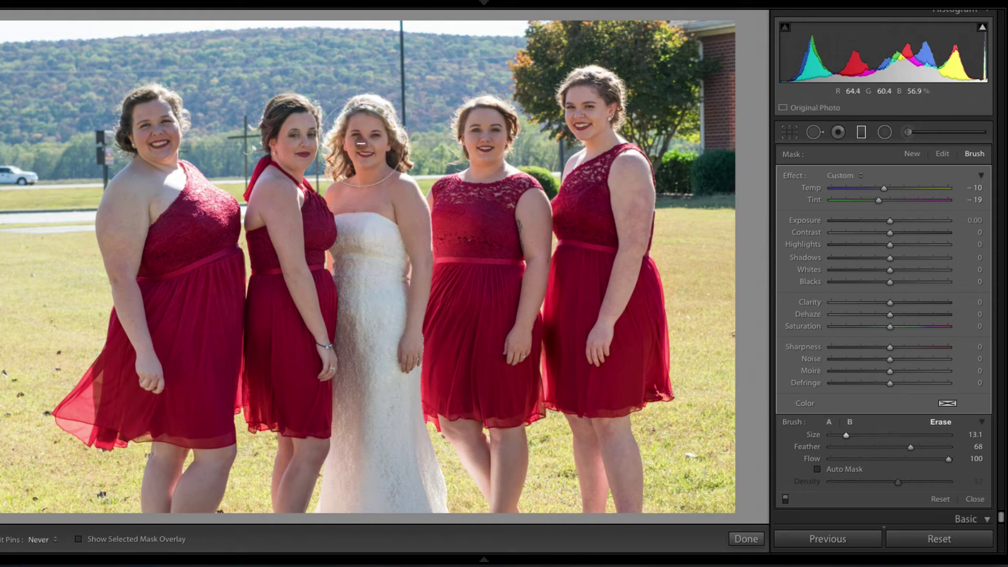
key(h)
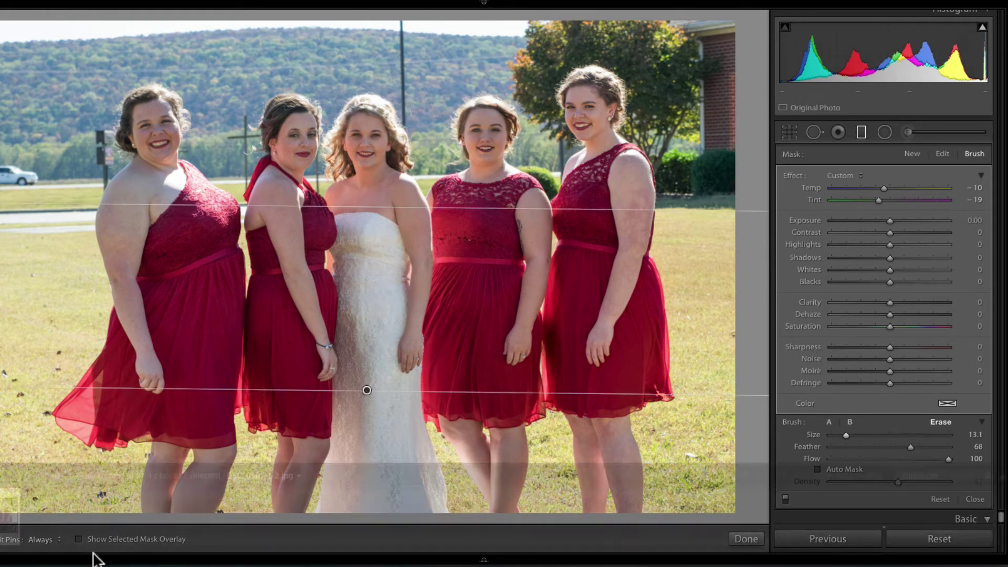
key(o)
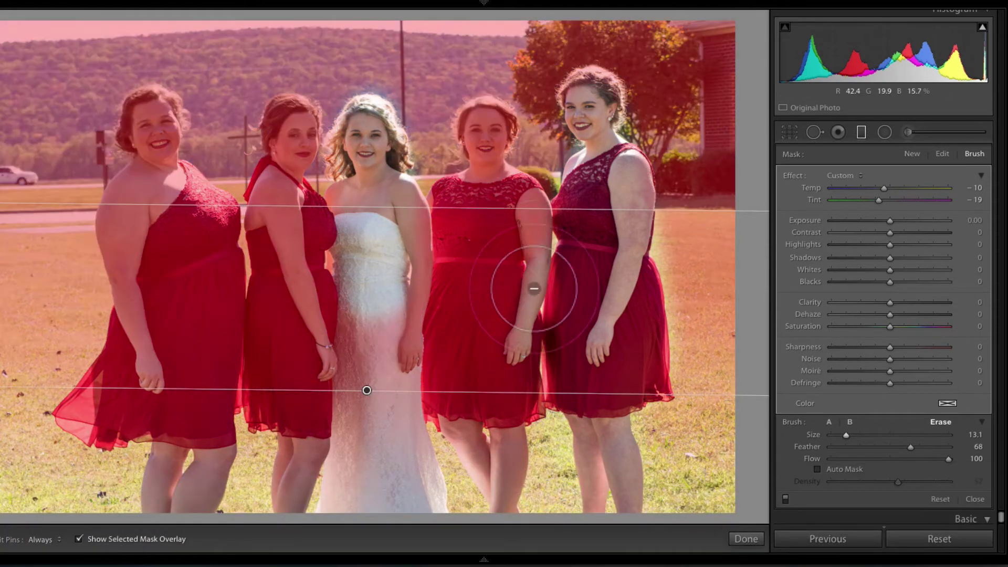
key(h)
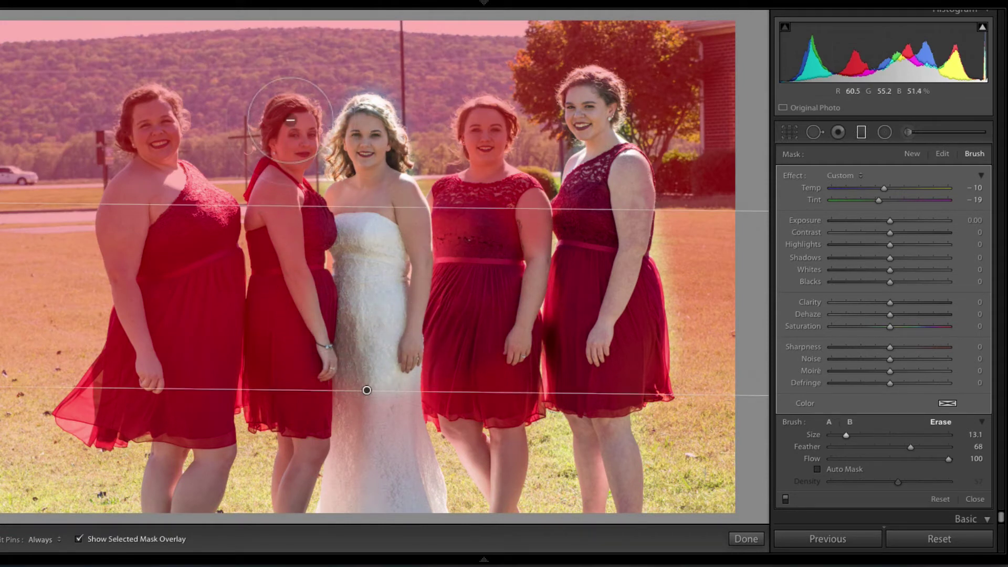
Erase the mask from the first bridesmaid's face and shoulder.
mouse_move(131, 110)
mouse_down()
mouse_move(152, 108)
mouse_move(143, 142)
mouse_move(164, 185)
mouse_move(164, 112)
mouse_move(129, 267)
mouse_move(123, 216)
mouse_move(133, 201)
mouse_move(124, 214)
mouse_move(147, 407)
mouse_move(143, 394)
mouse_move(94, 426)
mouse_move(118, 383)
mouse_move(95, 417)
mouse_move(161, 387)
mouse_move(191, 407)
mouse_up()
key(h)
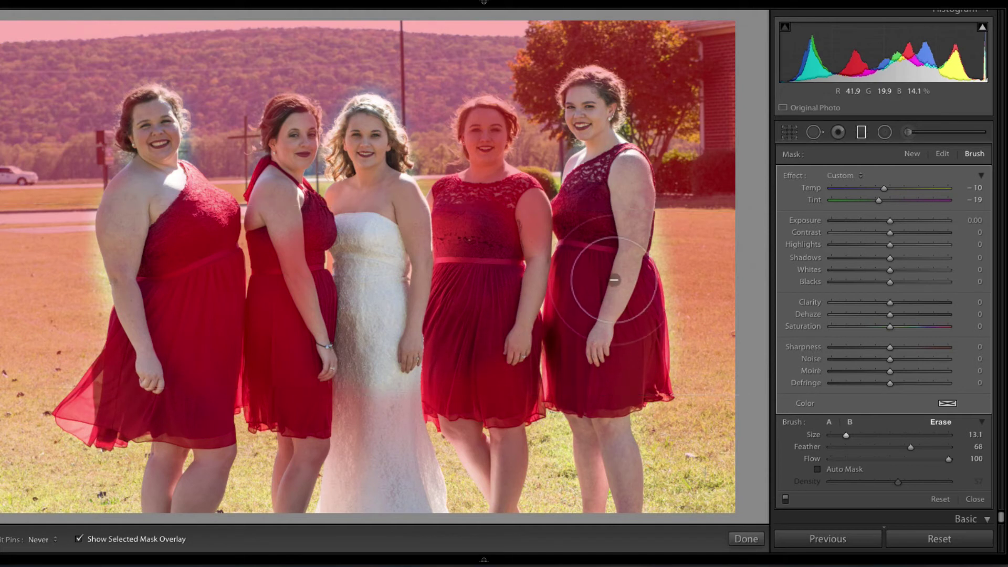
key(h)
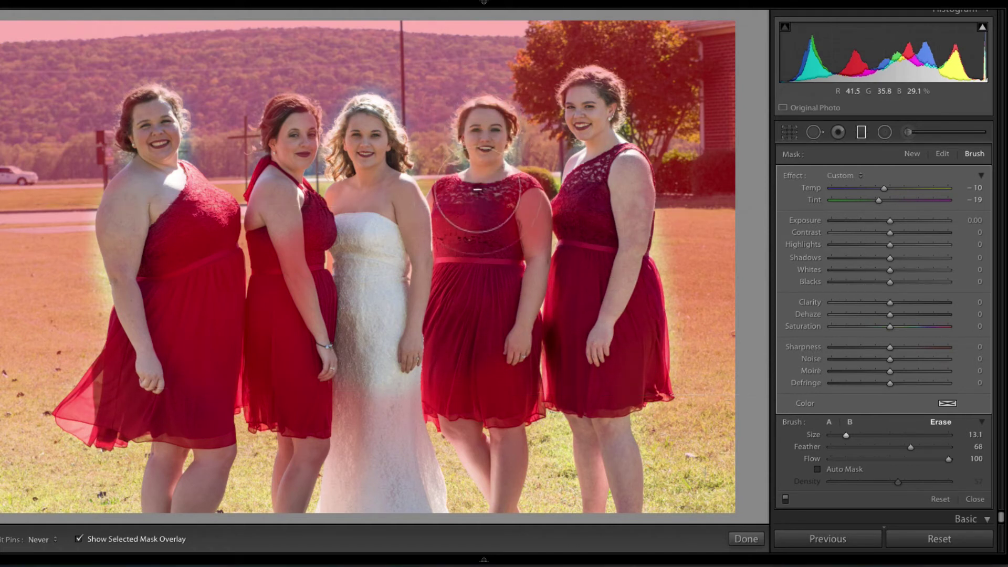
key(h)
Enlarge the eraser to about 20 and clear the mask from the bridesmaids' arms and sash.
drag(846, 433, 854, 435)
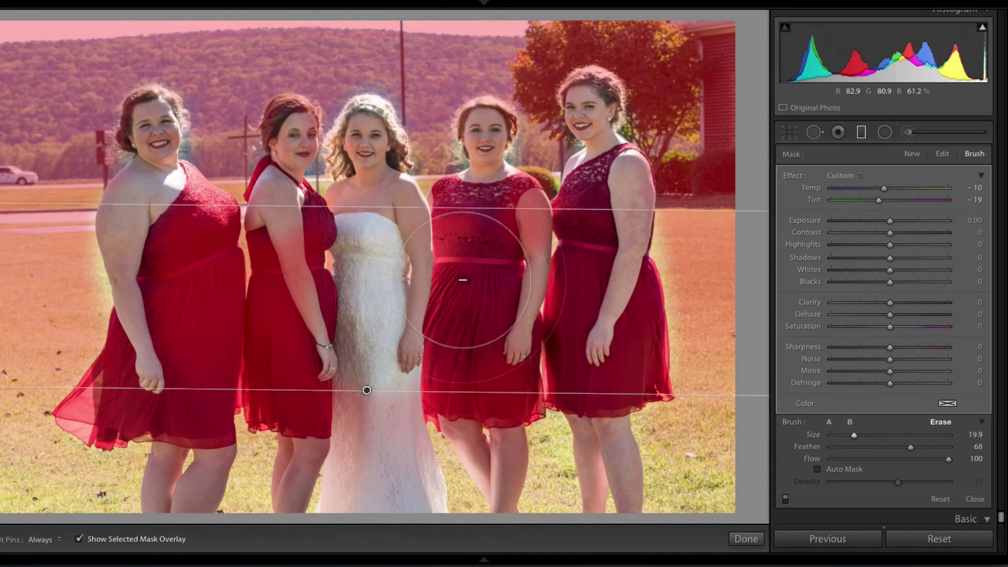
key(h)
mouse_move(151, 328)
mouse_down()
mouse_move(428, 281)
mouse_move(203, 259)
mouse_move(226, 246)
mouse_move(301, 271)
mouse_up()
mouse_move(520, 200)
mouse_down()
mouse_move(540, 247)
mouse_move(607, 337)
mouse_up()
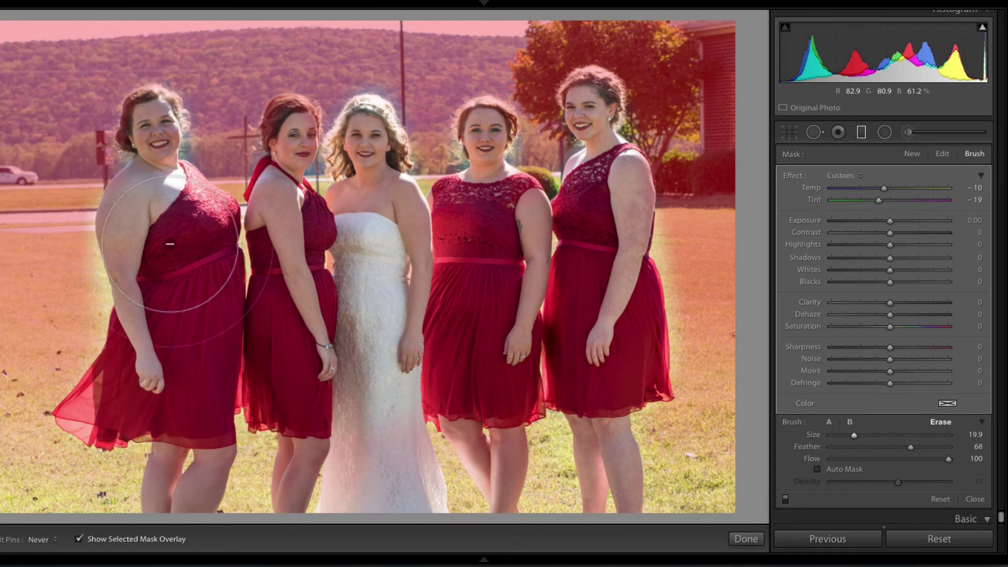
key(h)
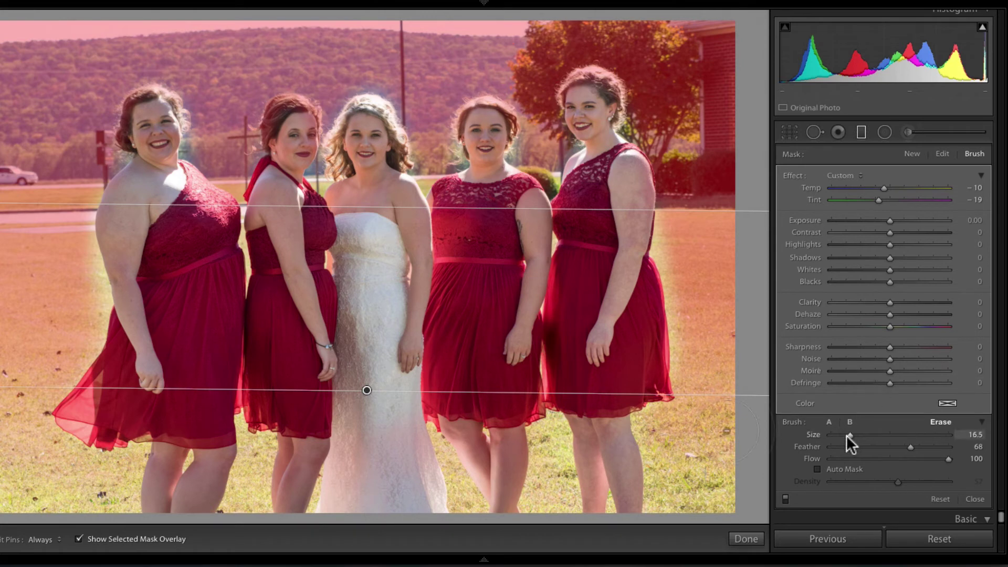
key(h)
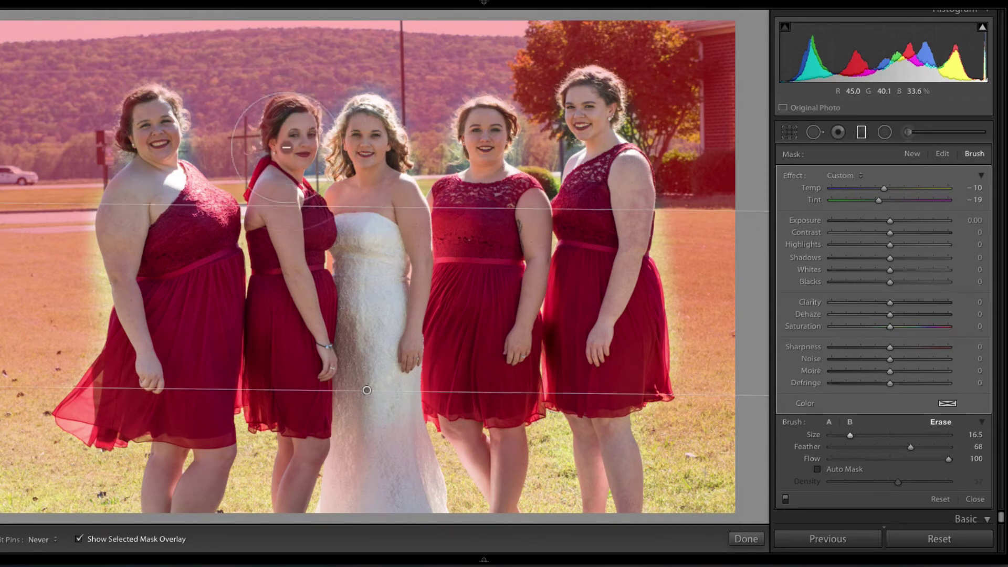
key(h)
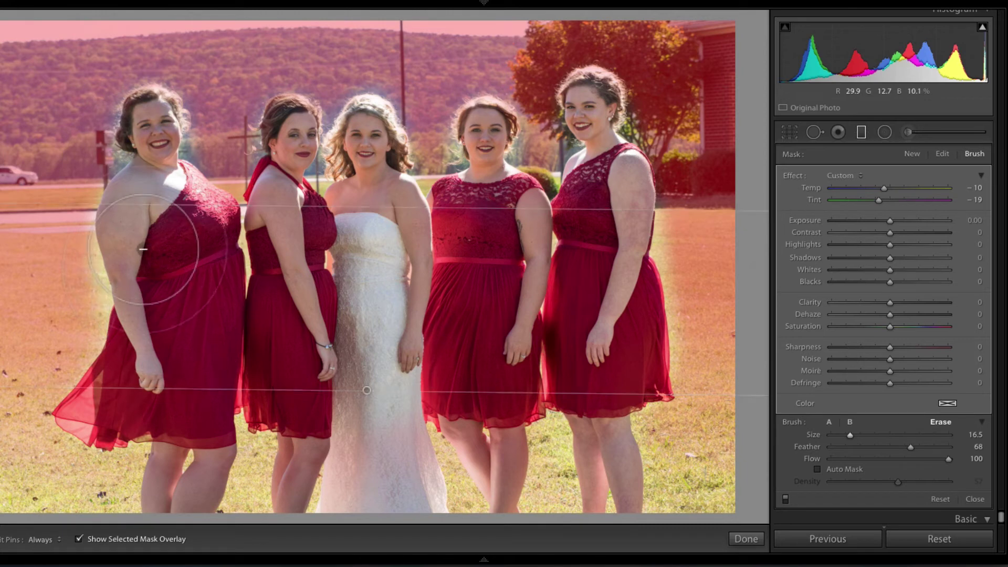
click(829, 423)
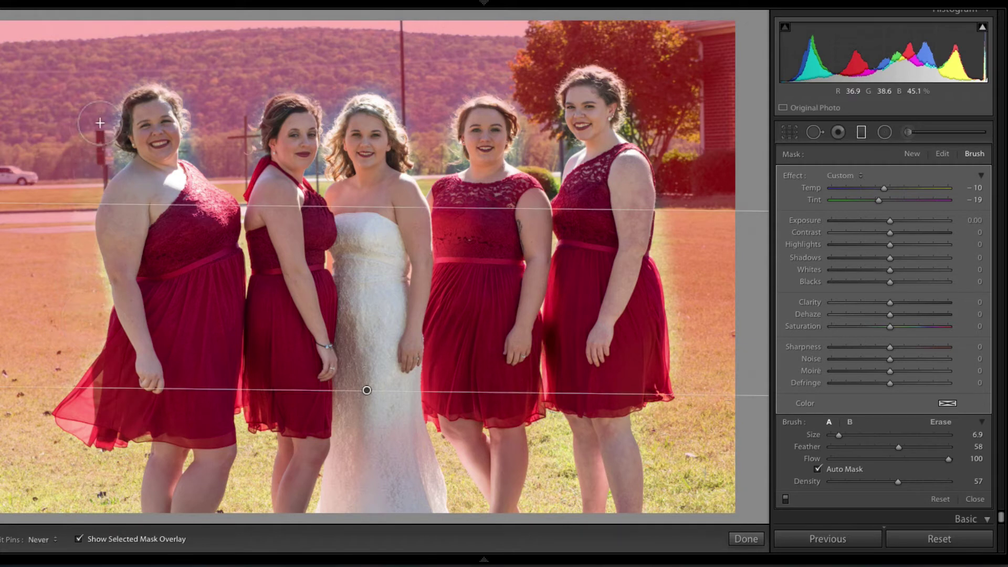
Show the edit pins and turn off the red mask overlay.
key(h)
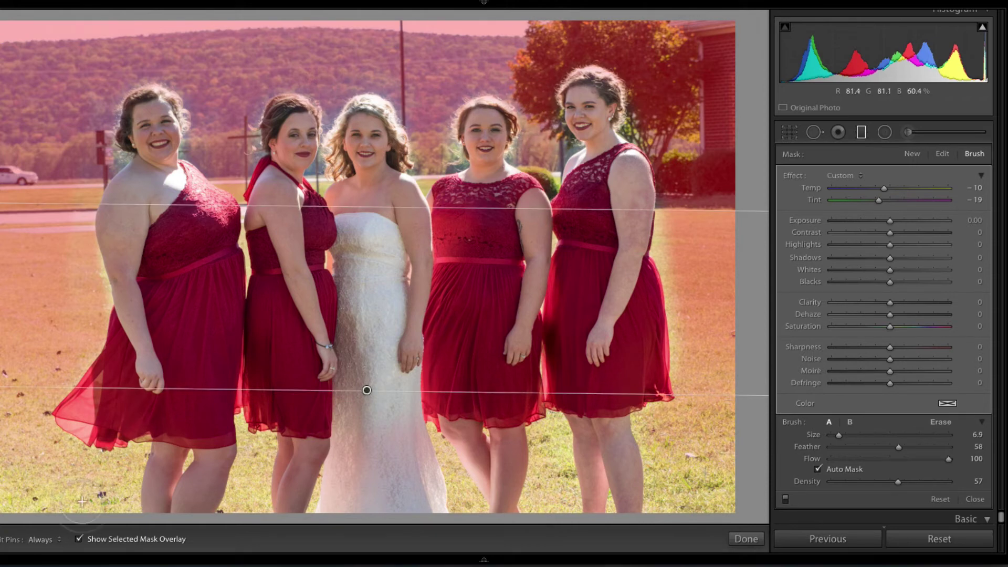
click(79, 539)
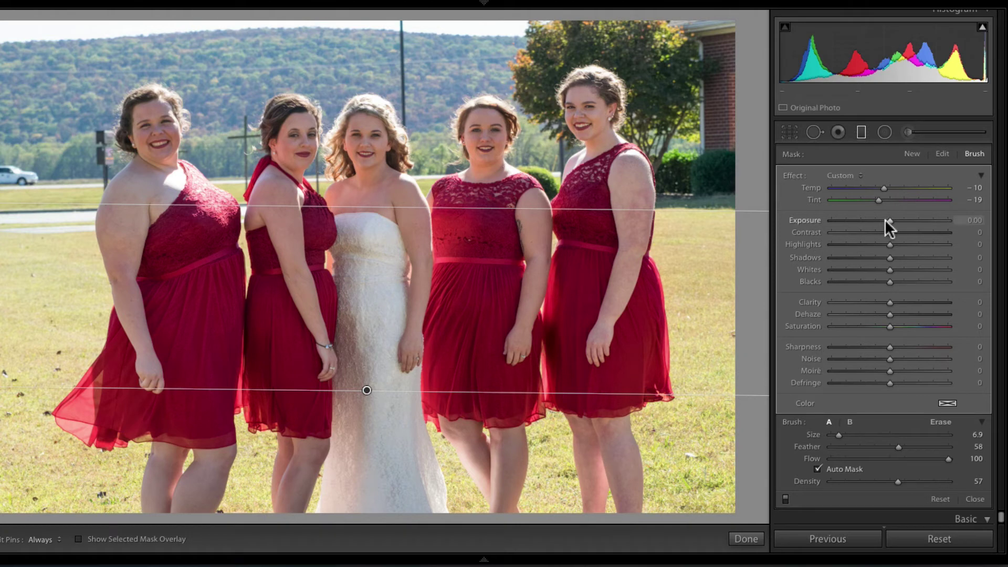
Lower the filter's Highlights to -15, Sharpness to -100 and Clarity to -34.
drag(887, 243, 892, 280)
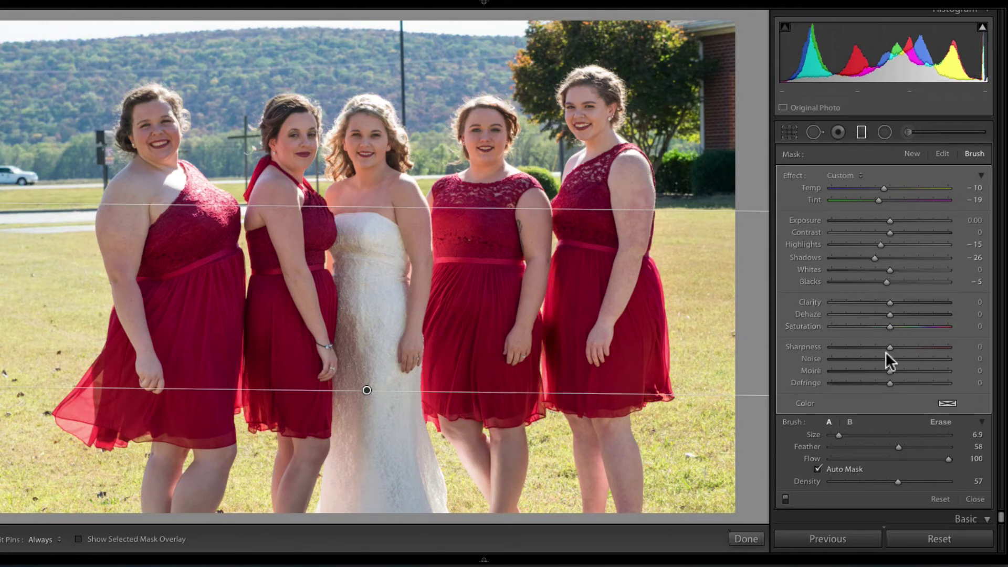
drag(889, 345, 795, 347)
click(849, 304)
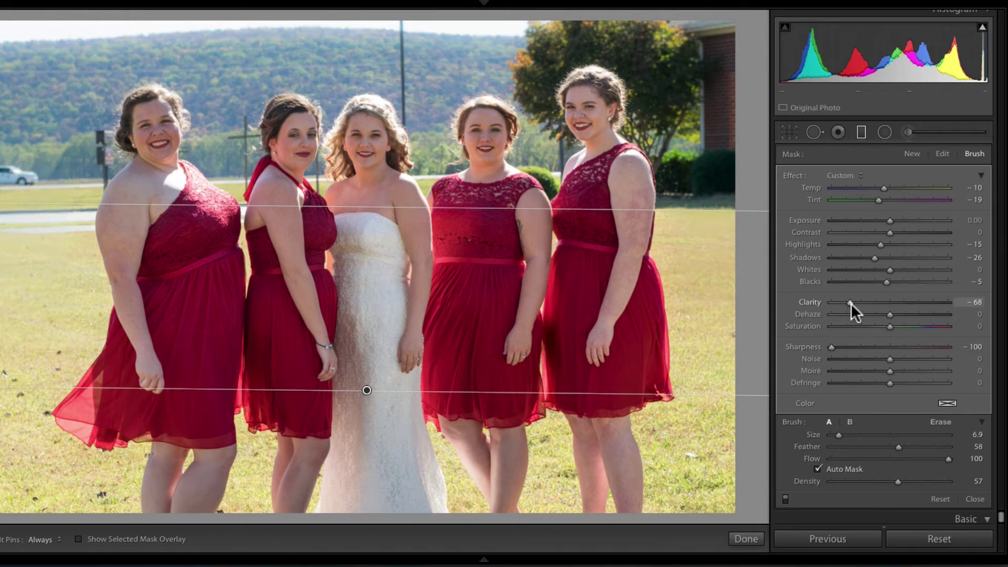
drag(853, 304, 889, 313)
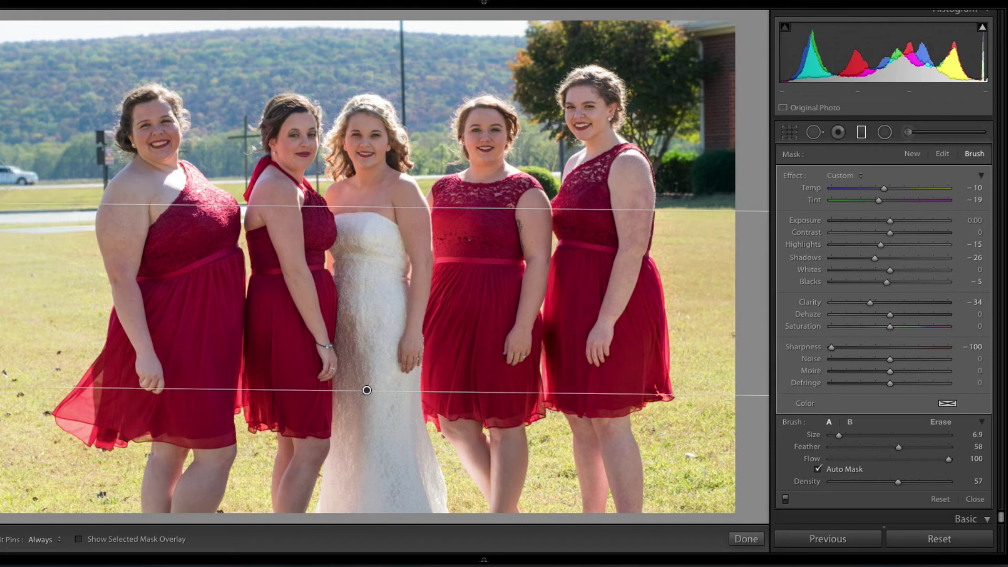
Heal away the car at the photo's left edge with Spot Removal in Heal mode.
click(884, 132)
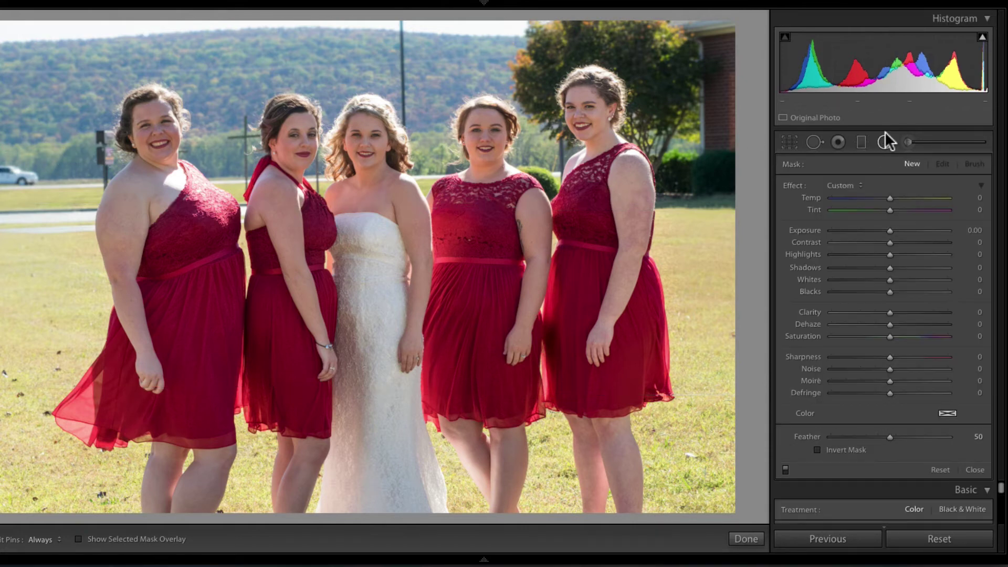
click(814, 141)
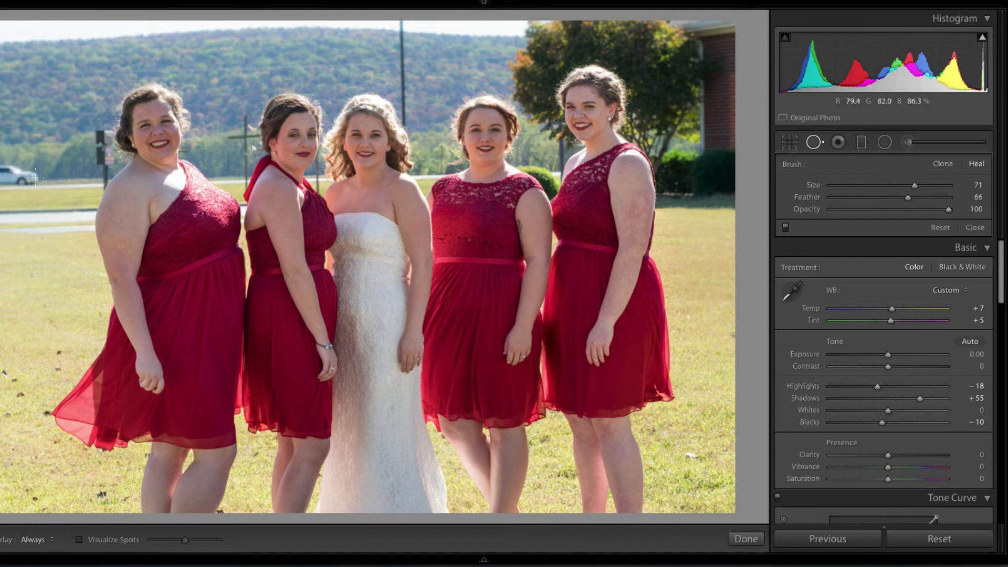
drag(35, 177, 14, 181)
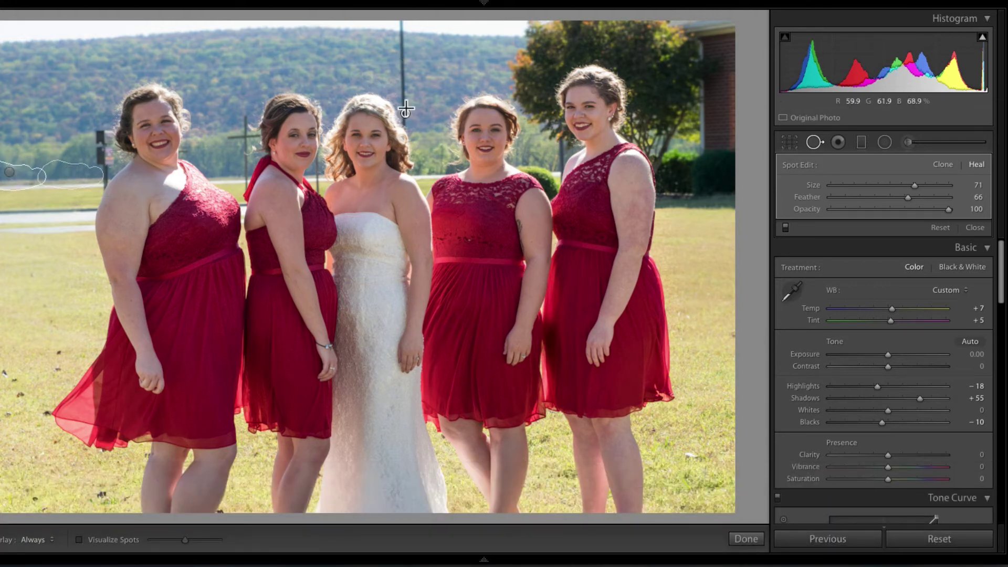
Heal the pole above the bride, moving the source to clean background.
drag(406, 109, 401, 53)
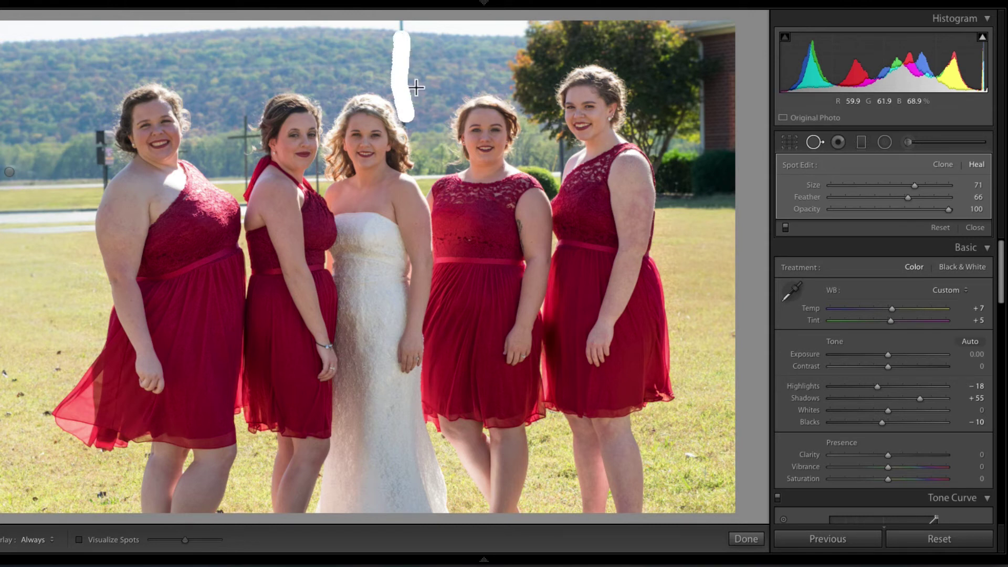
drag(427, 79, 434, 87)
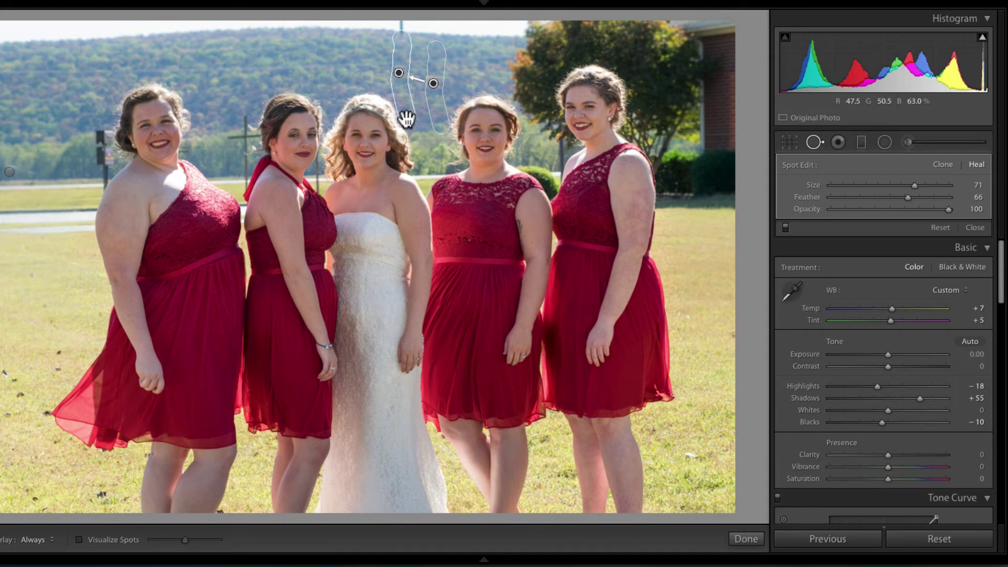
mouse_move(413, 127)
mouse_down()
mouse_move(409, 92)
mouse_move(460, 72)
mouse_up()
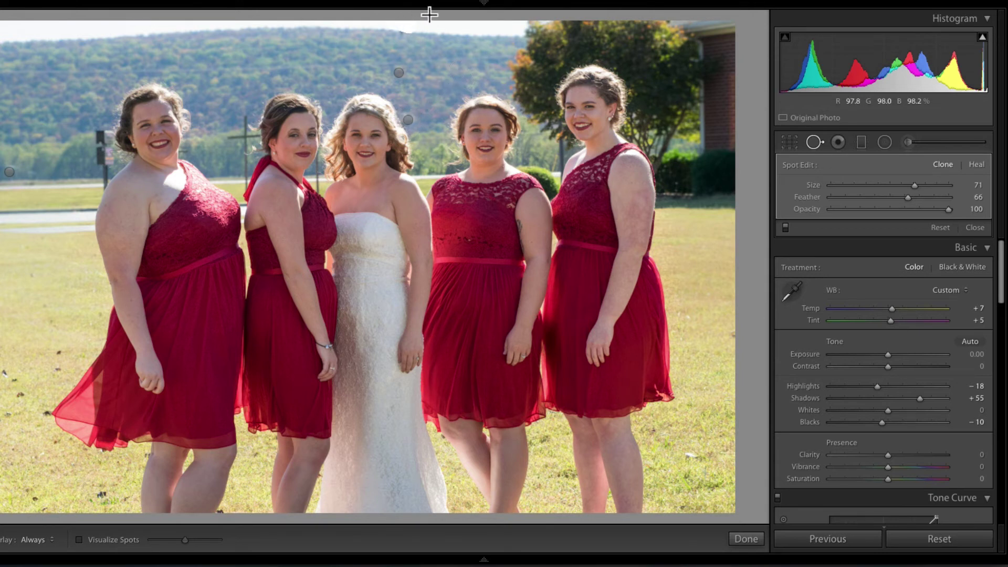
Heal the wire remnant at the photo's top edge and finish spot removal.
drag(430, 14, 457, 23)
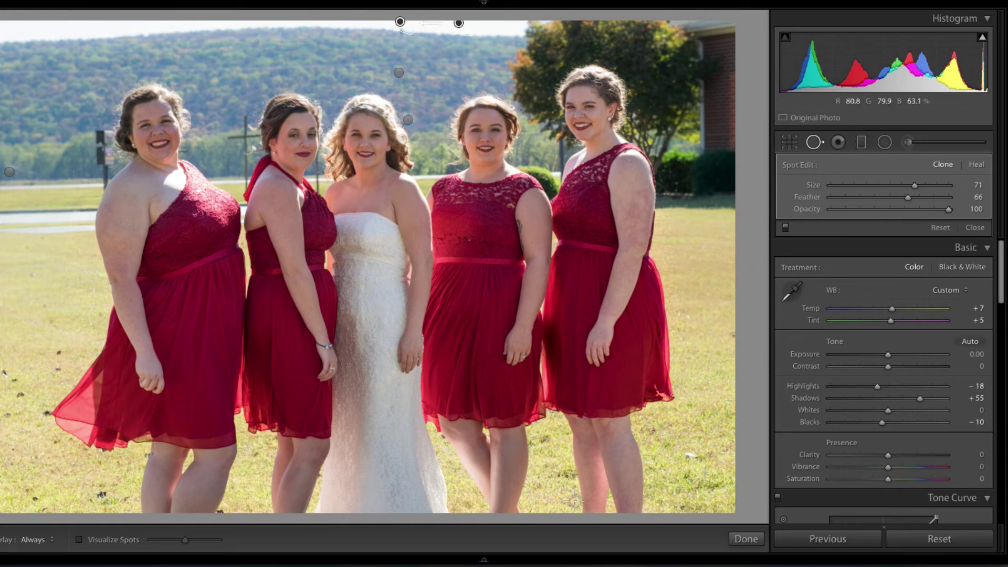
mouse_move(767, 549)
click(744, 539)
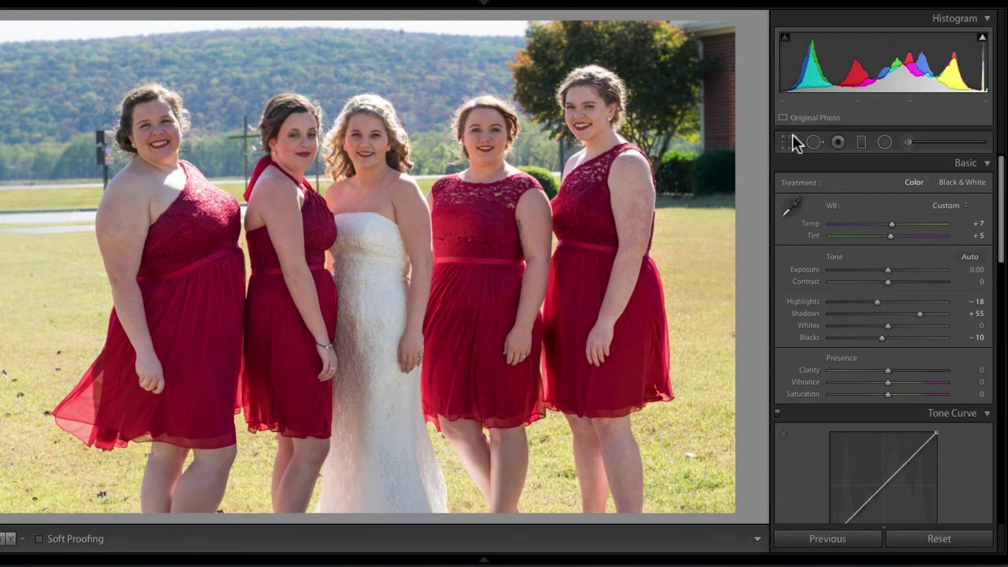
click(434, 215)
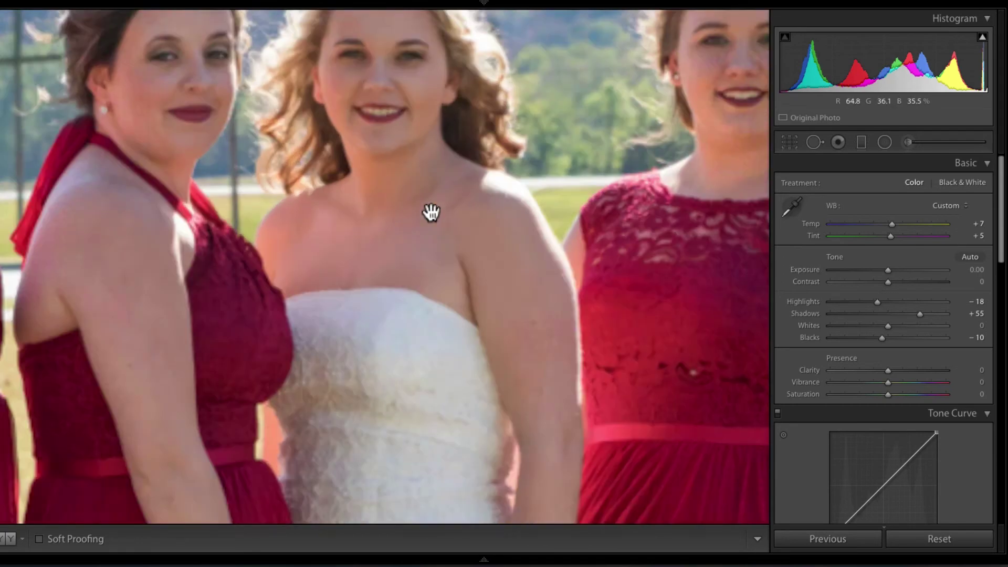
click(435, 216)
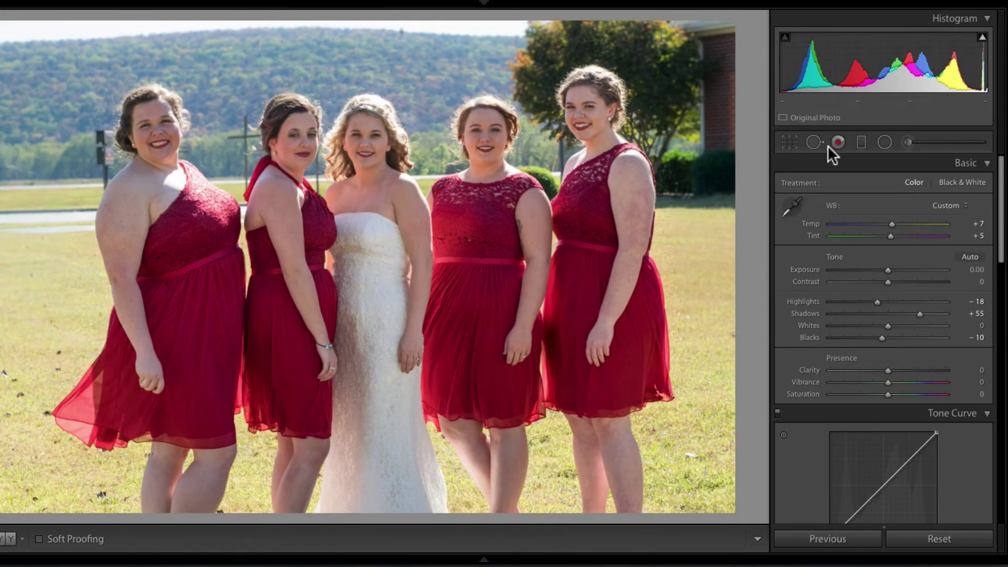
key(backslash)
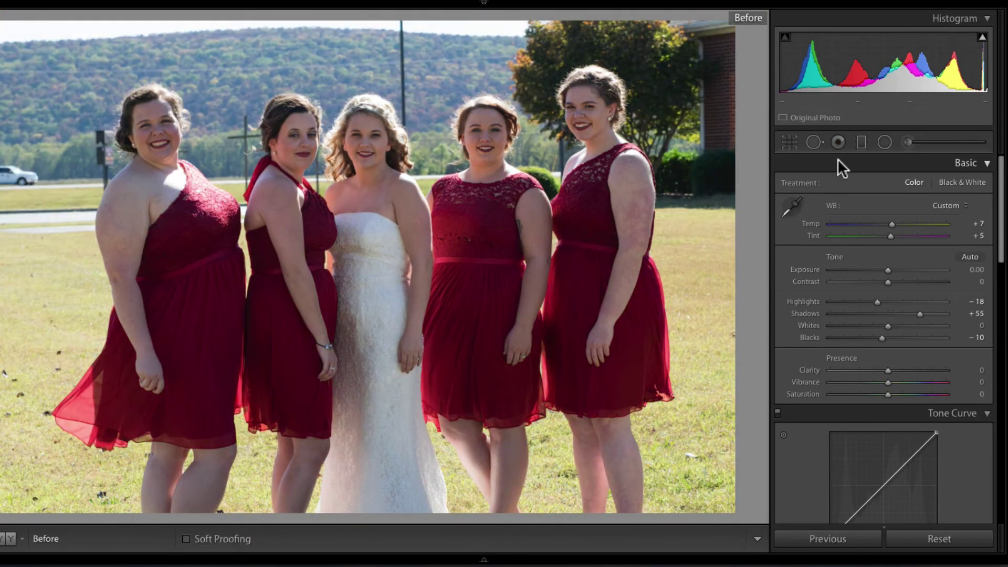
key(backslash)
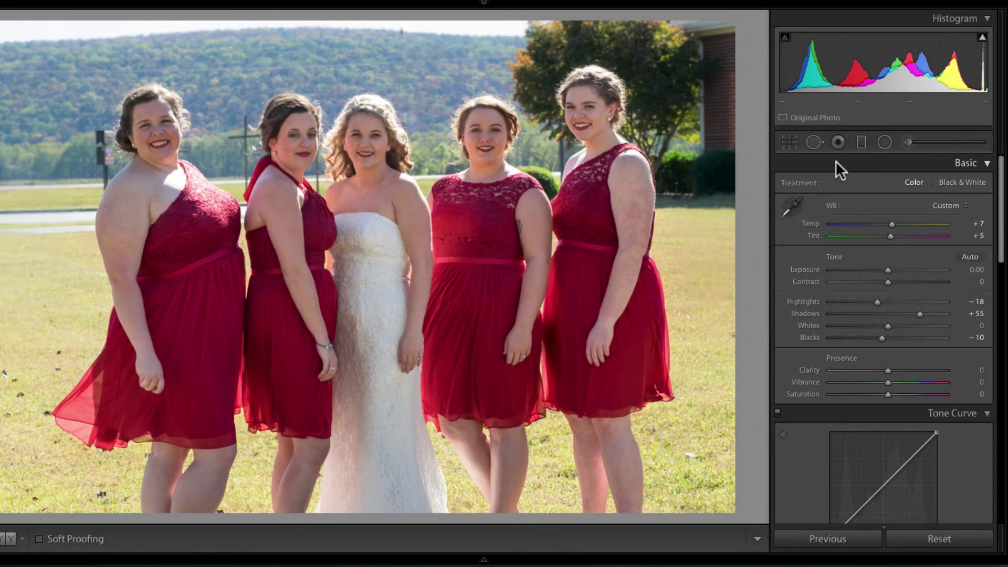
key(backslash)
key(backslash)
key(backslash)
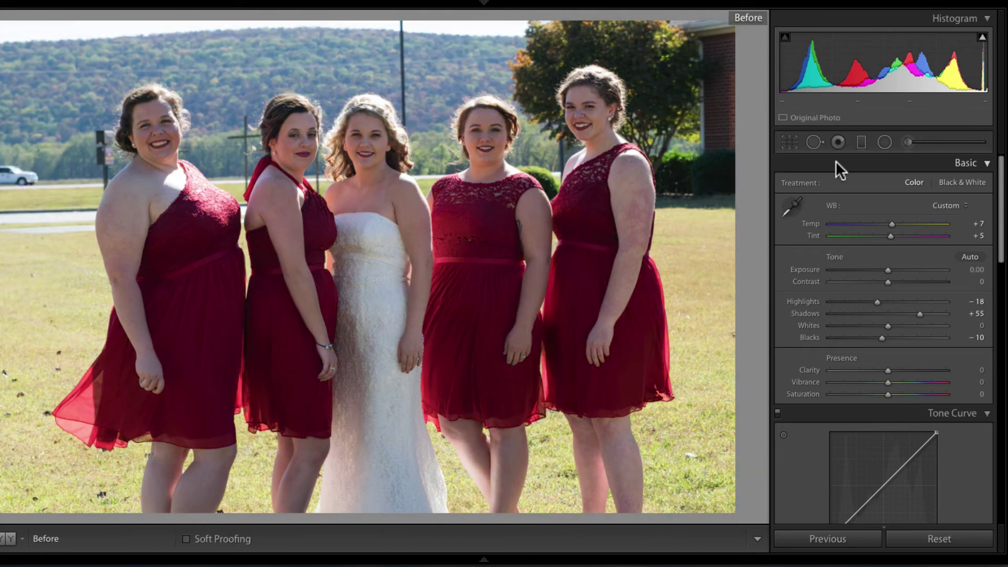
key(backslash)
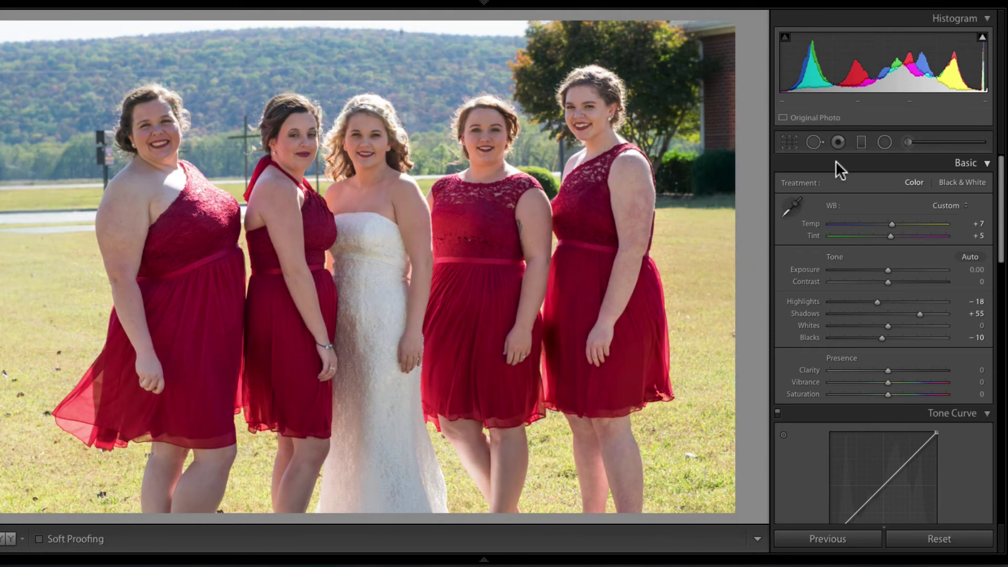
Set the Tone Curve's Point Curve preset to Medium Contrast.
drag(1000, 198, 1001, 236)
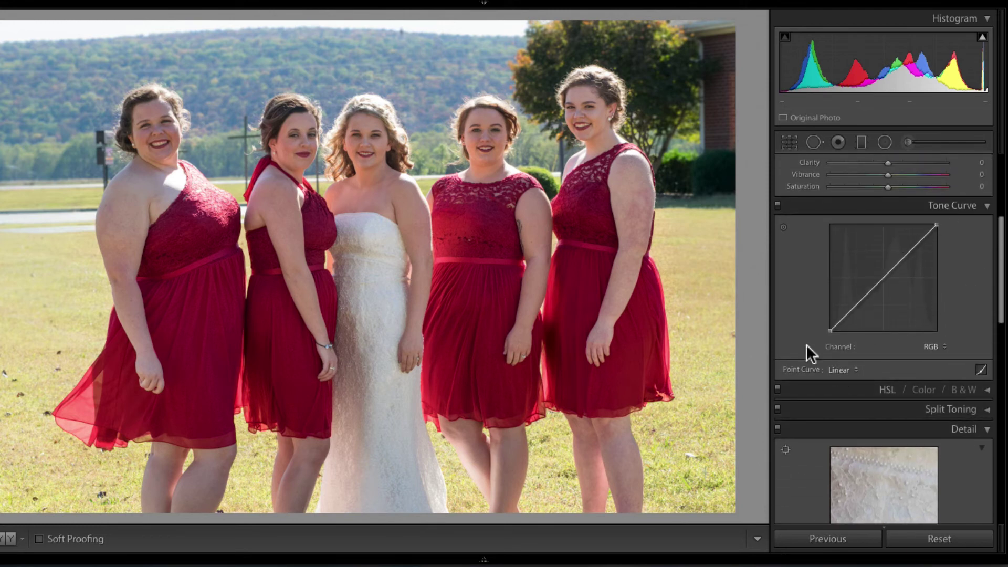
click(837, 367)
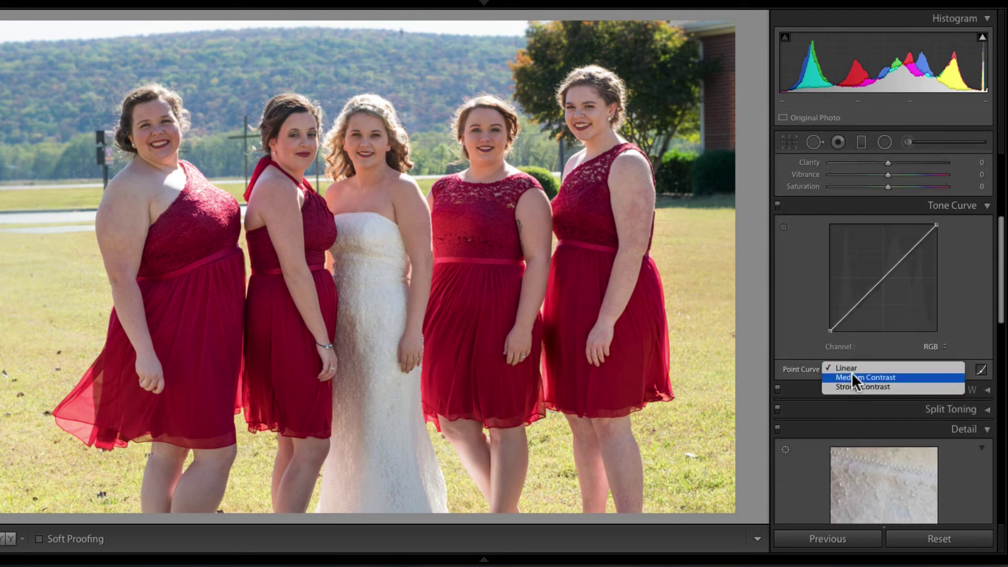
click(856, 374)
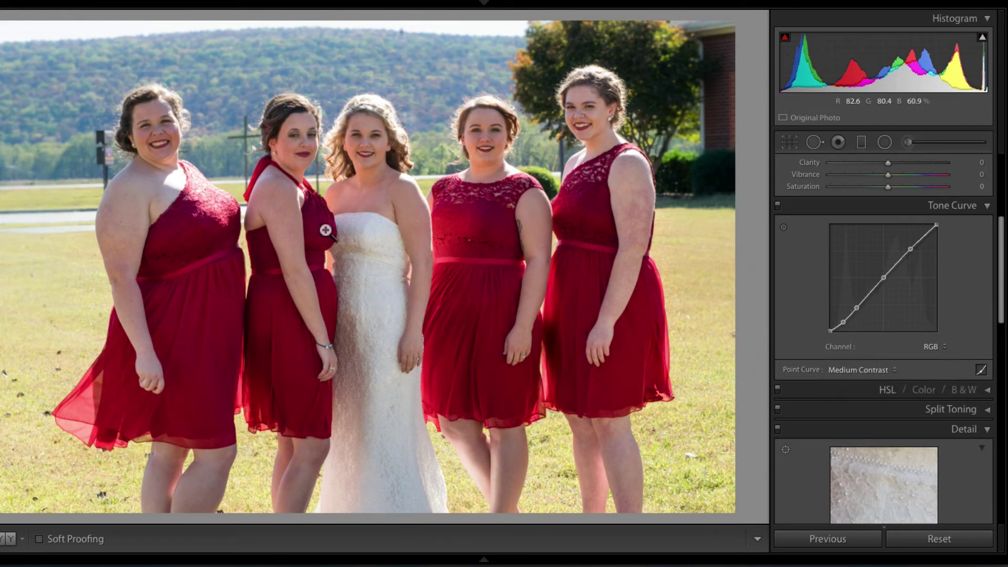
Set Luminance noise reduction to 17, checking the bride's face at 1:1.
click(360, 157)
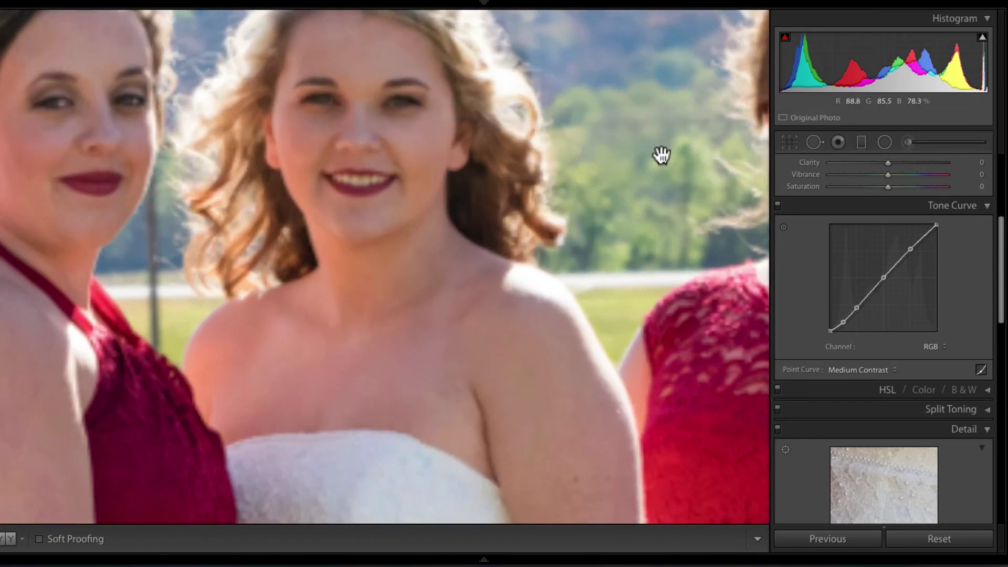
drag(500, 238, 436, 289)
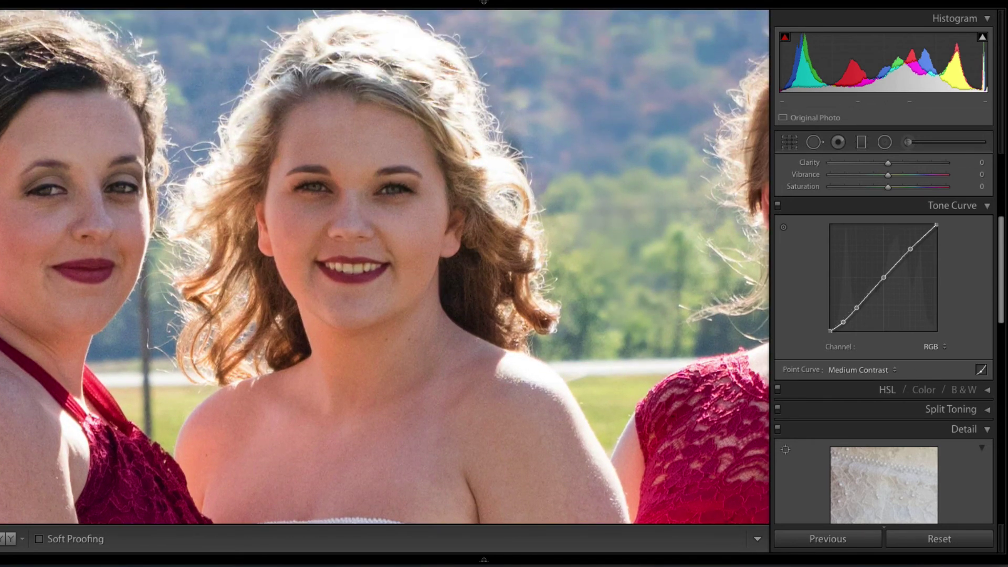
drag(1000, 288, 1003, 361)
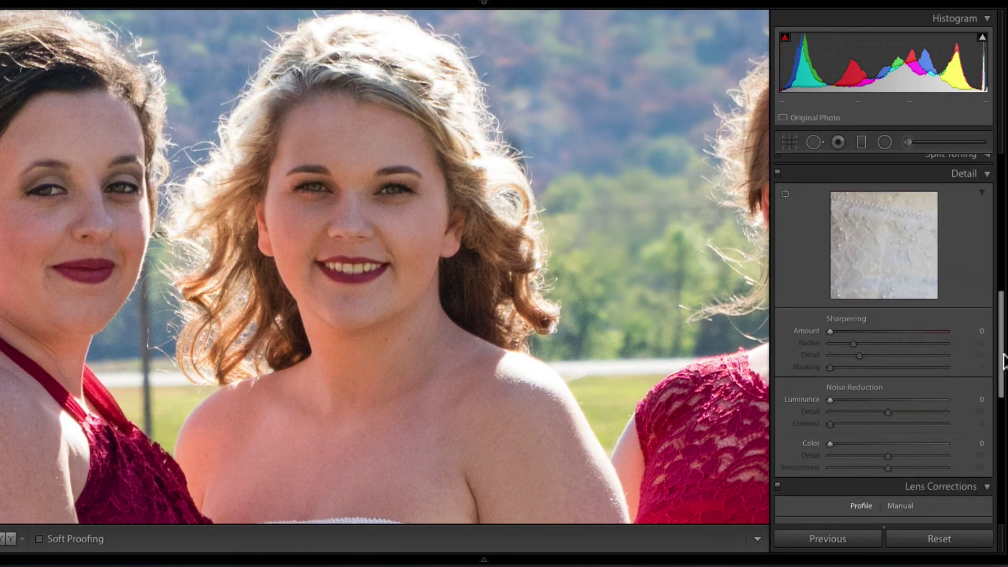
click(853, 399)
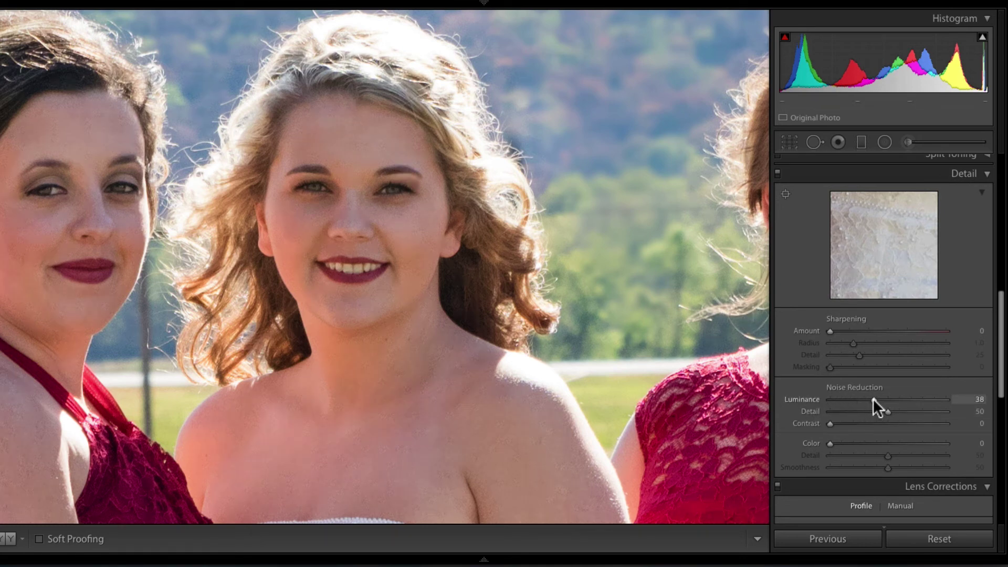
click(333, 183)
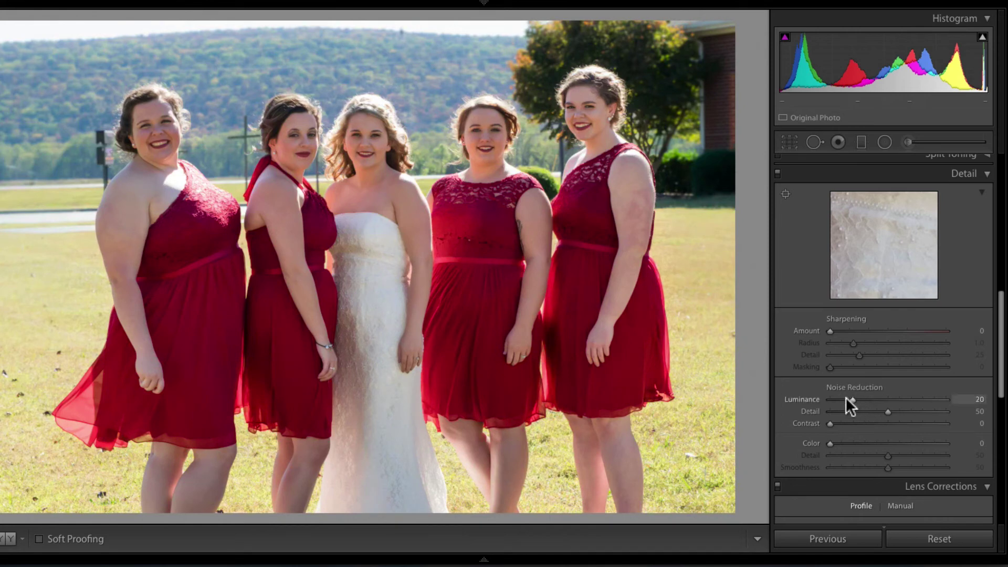
click(848, 398)
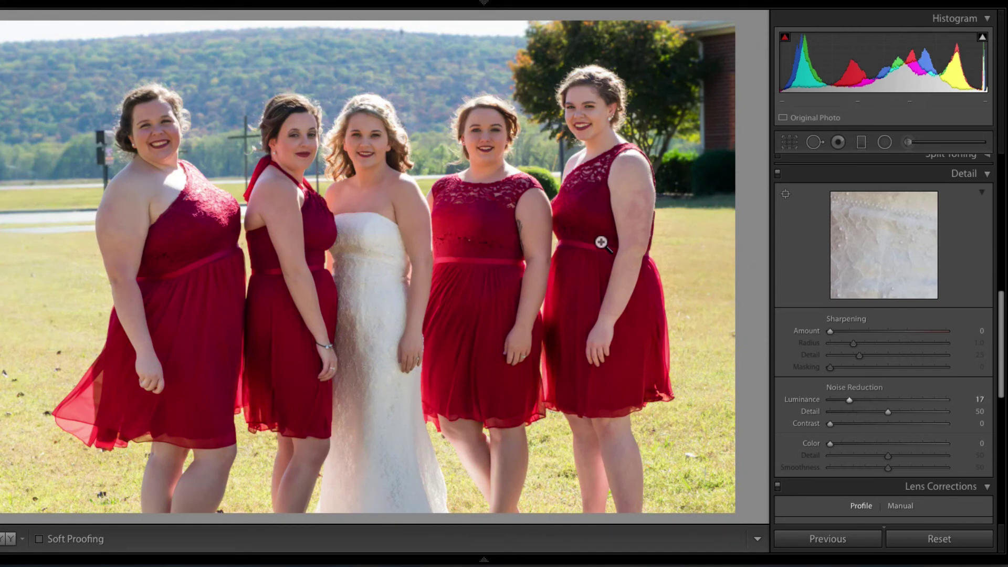